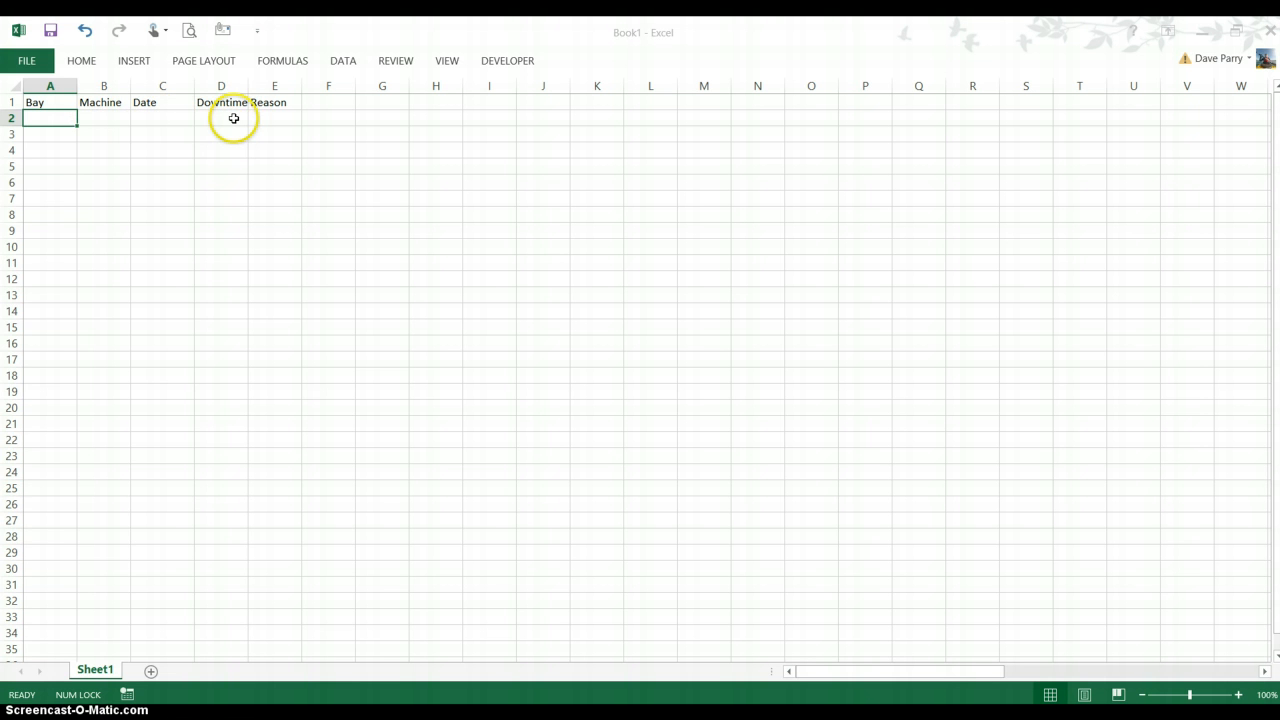
right_click(224, 87)
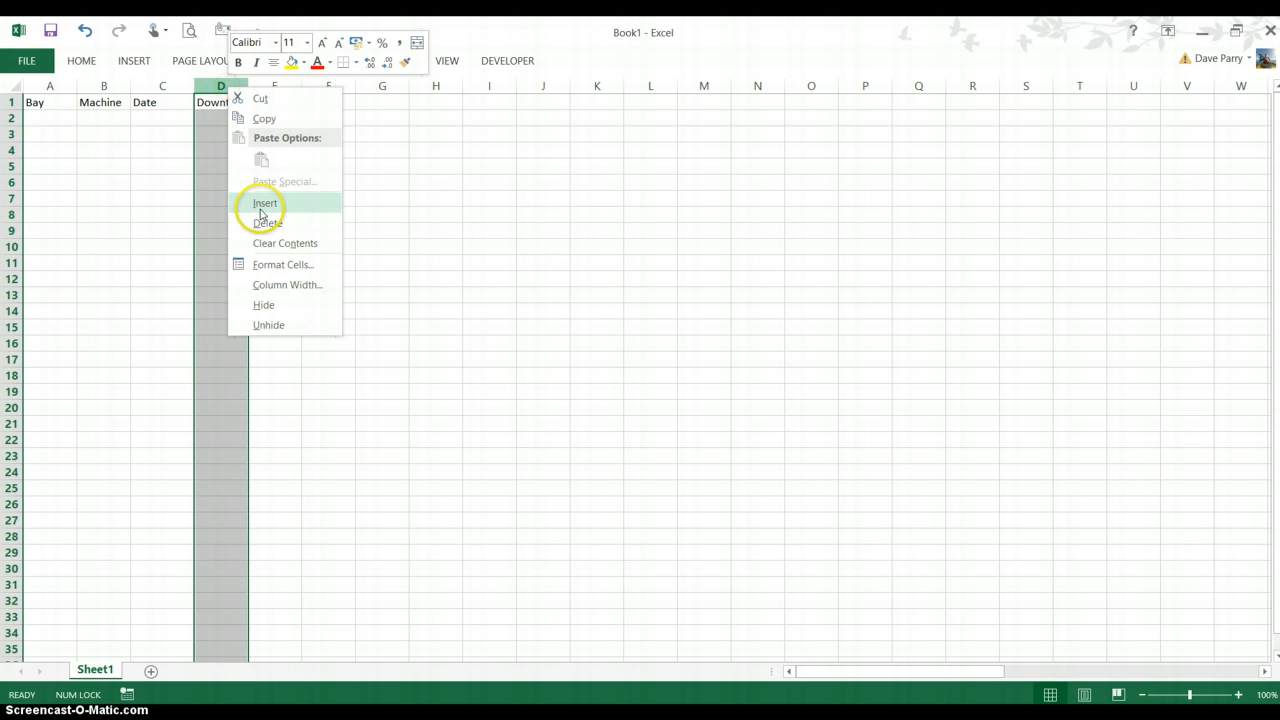
left_click(260, 207)
left_click(231, 106)
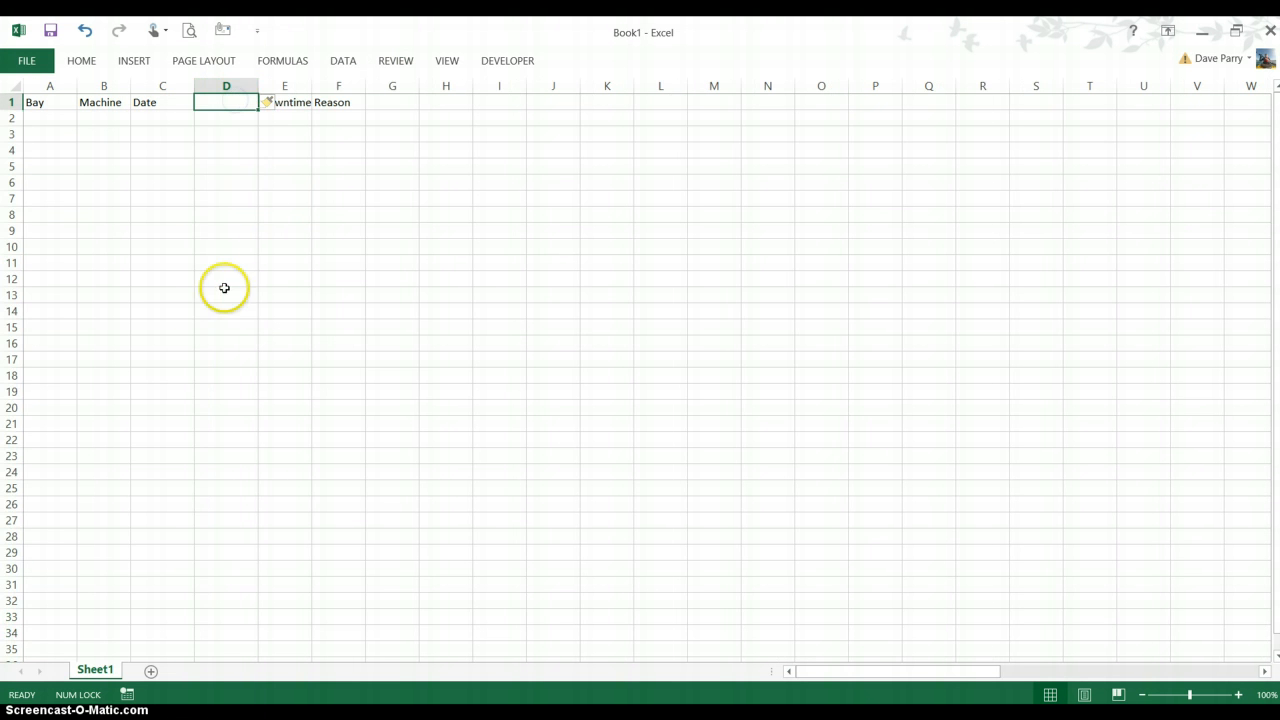
type("Blank")
key("Return")
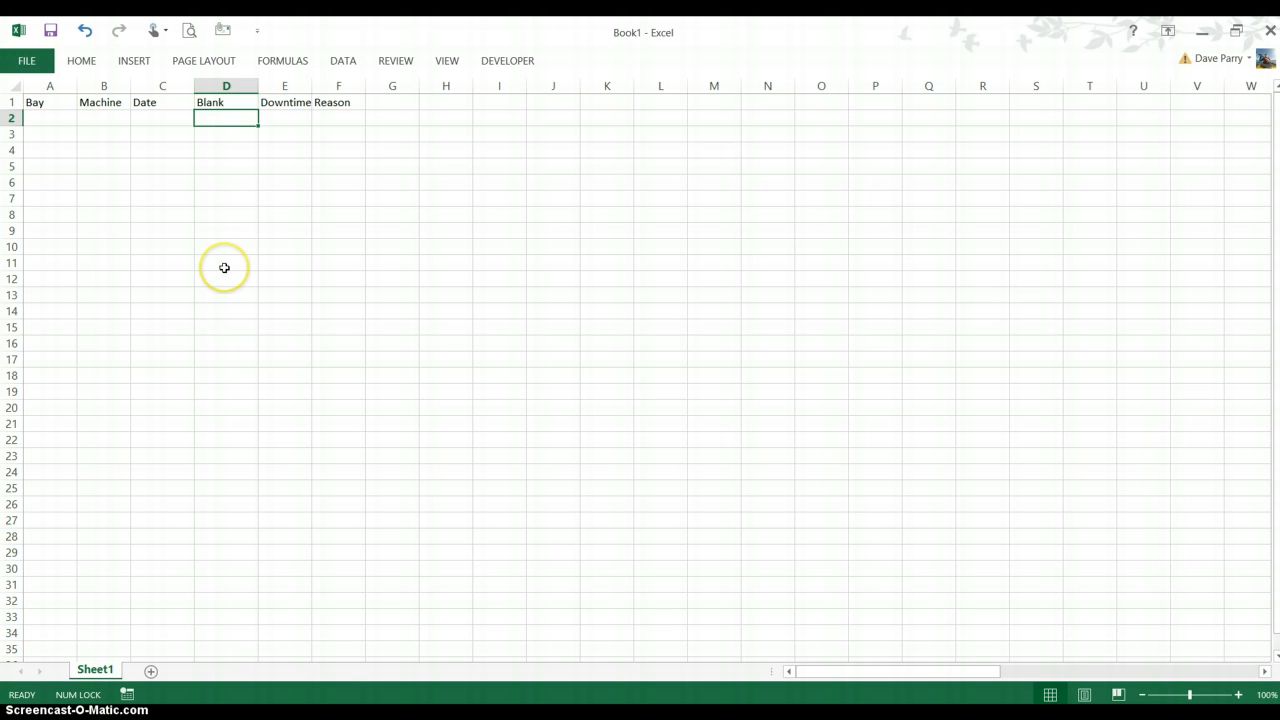
key("ctrl+z")
key("ctrl+z")
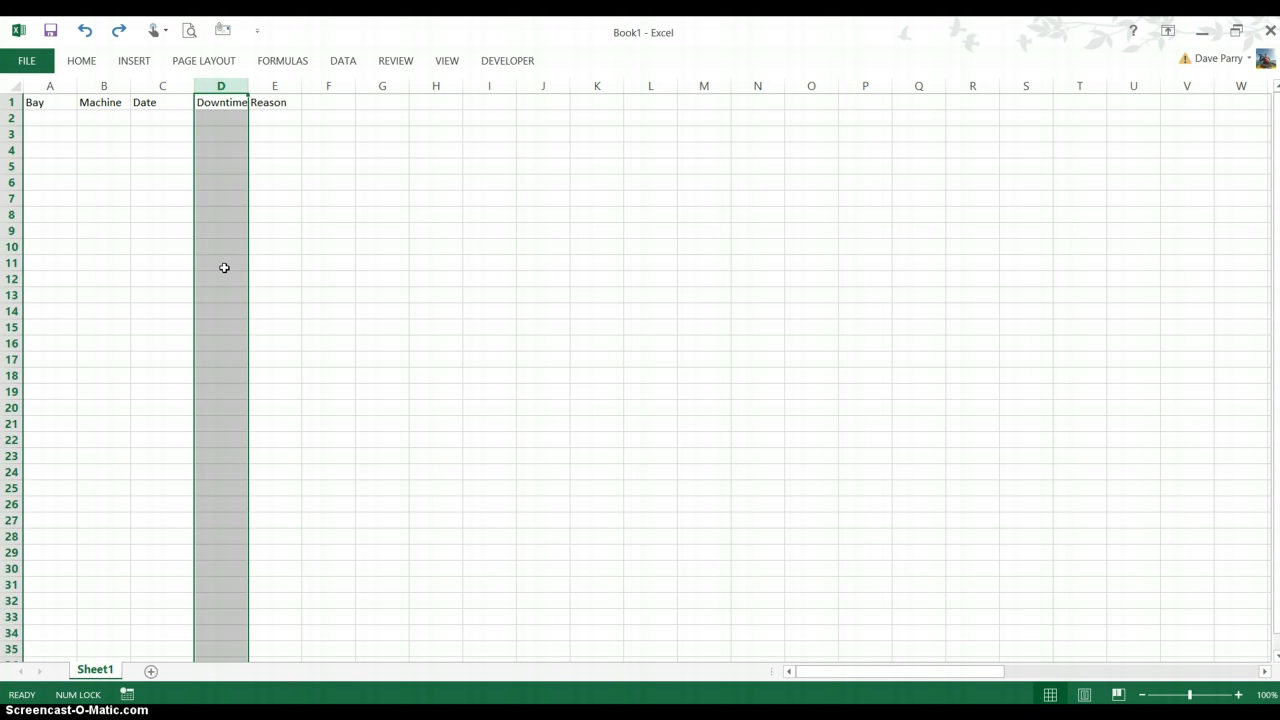
left_click(187, 170)
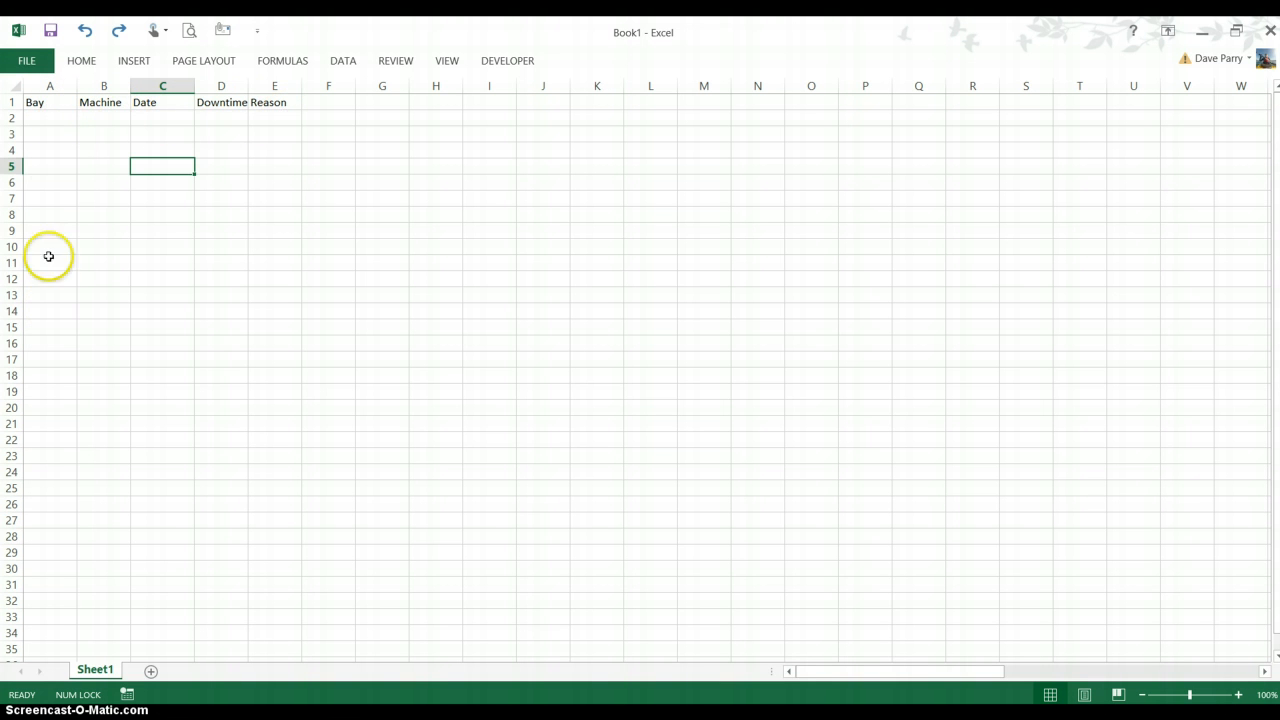
Widen the Downtime Hrs column and copy the data block AC2:AG26 under the headers, starting at cell A2
left_click(52, 118)
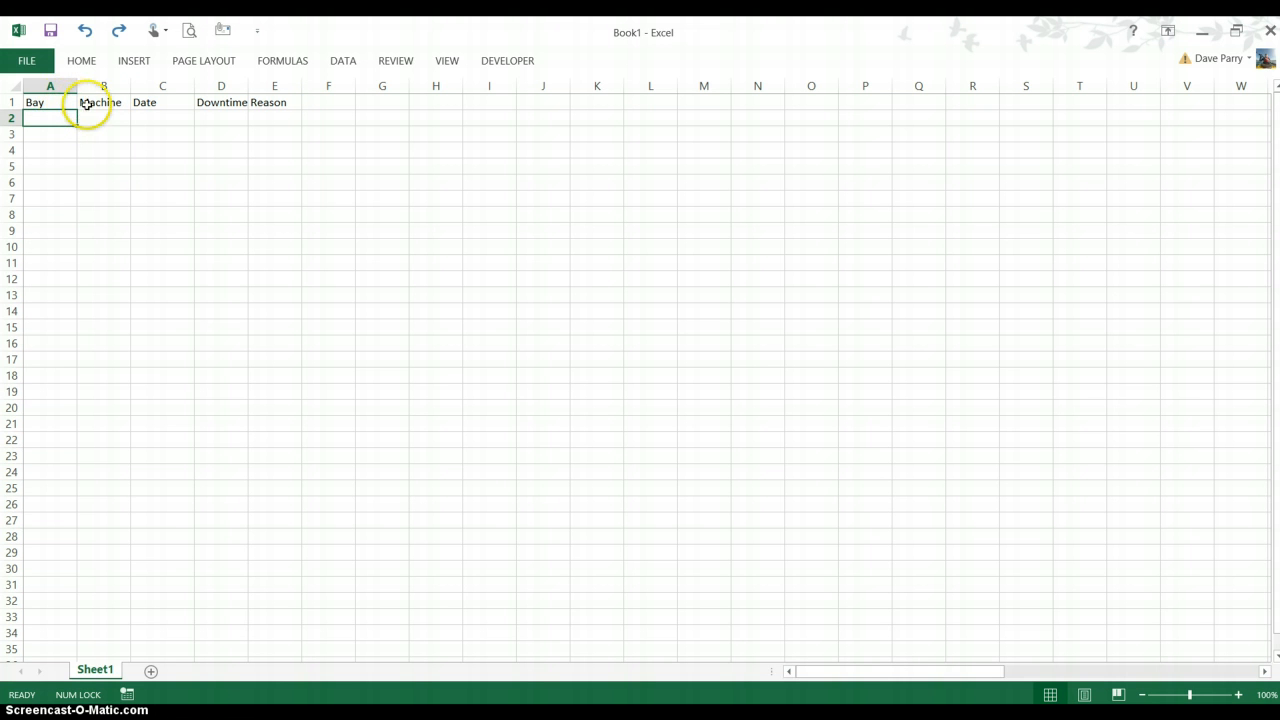
left_click_drag(248, 87, 304, 88)
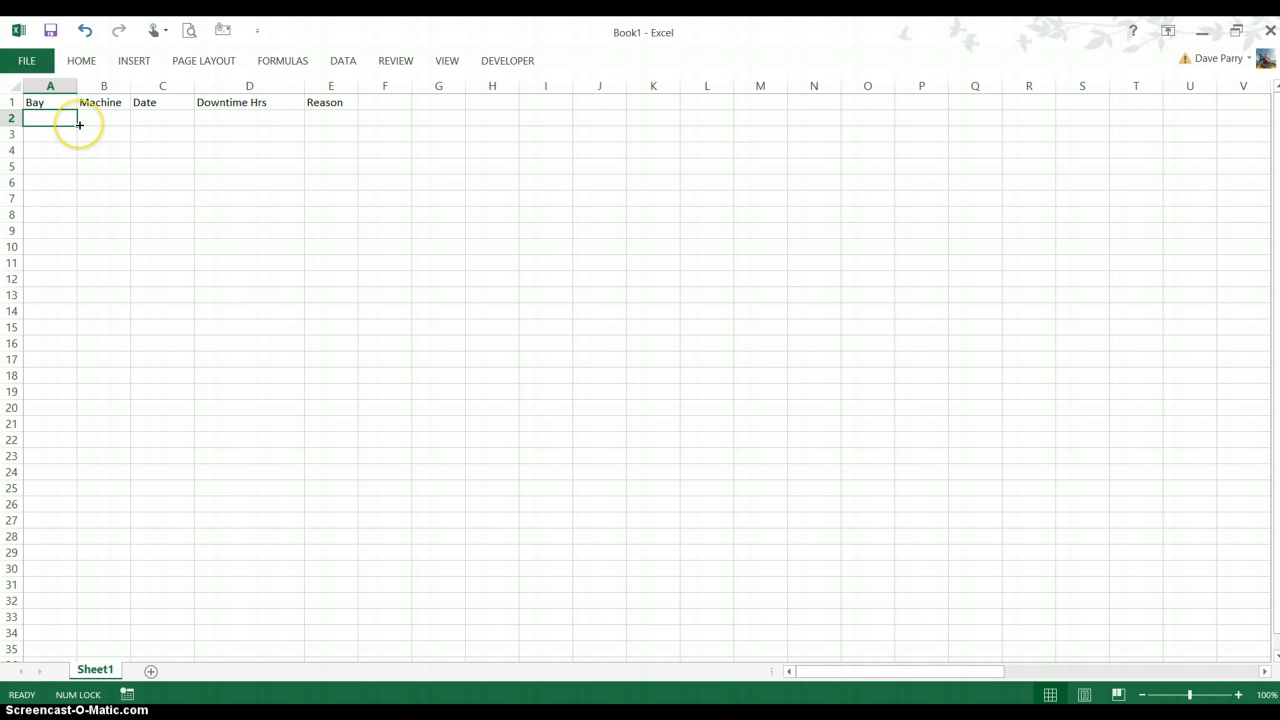
key("ctrl+Right")
key("ctrl+shift+Down")
key("ctrl+shift+Right")
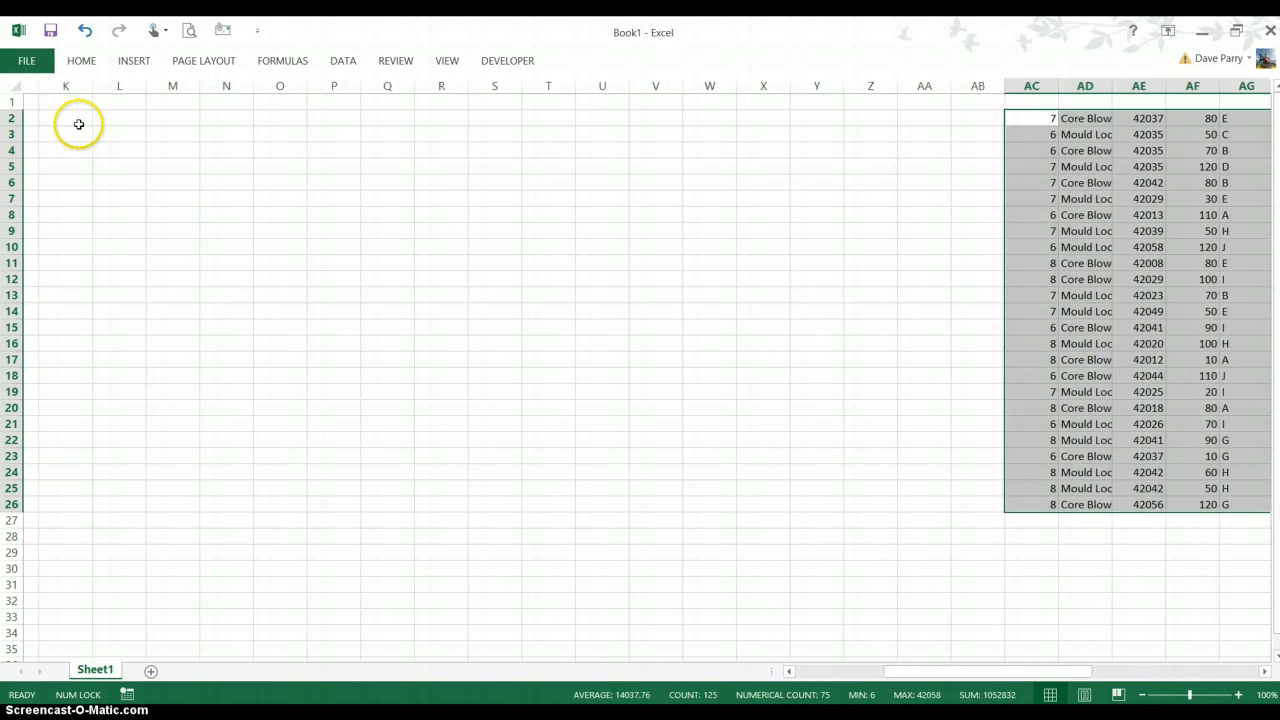
key("ctrl+c")
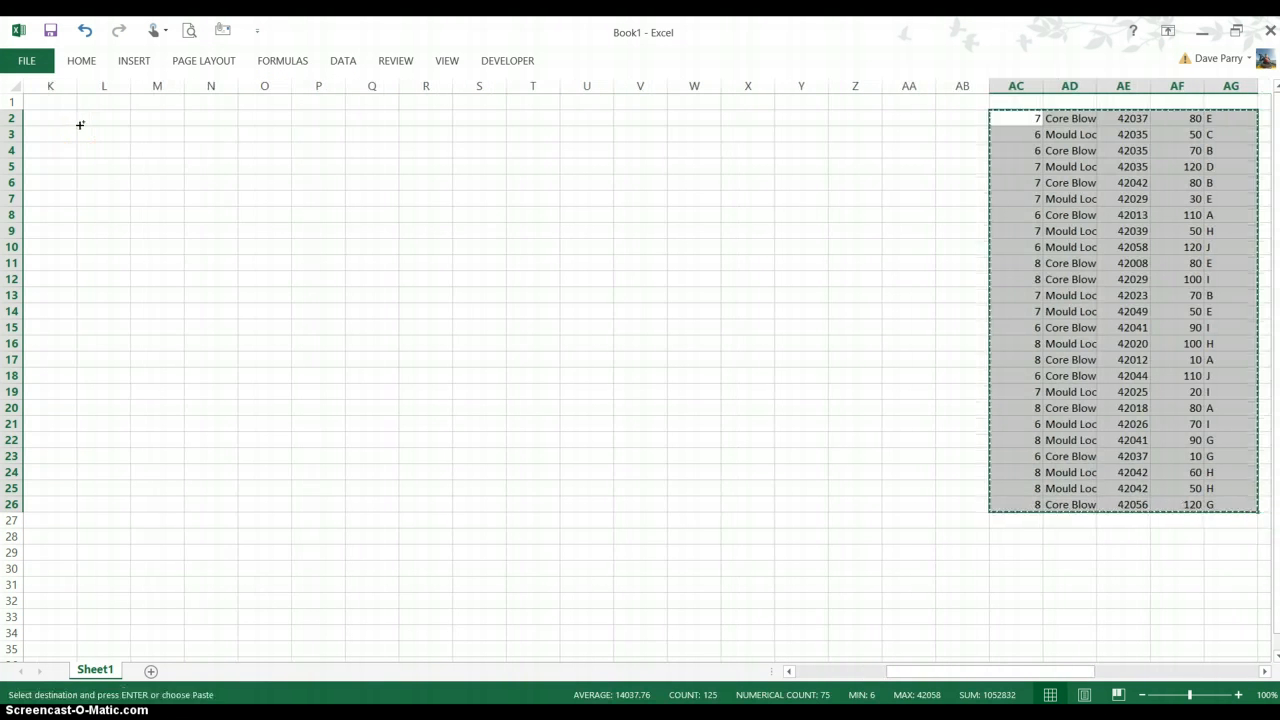
key("ctrl+Left")
key("ctrl+v")
key("Return")
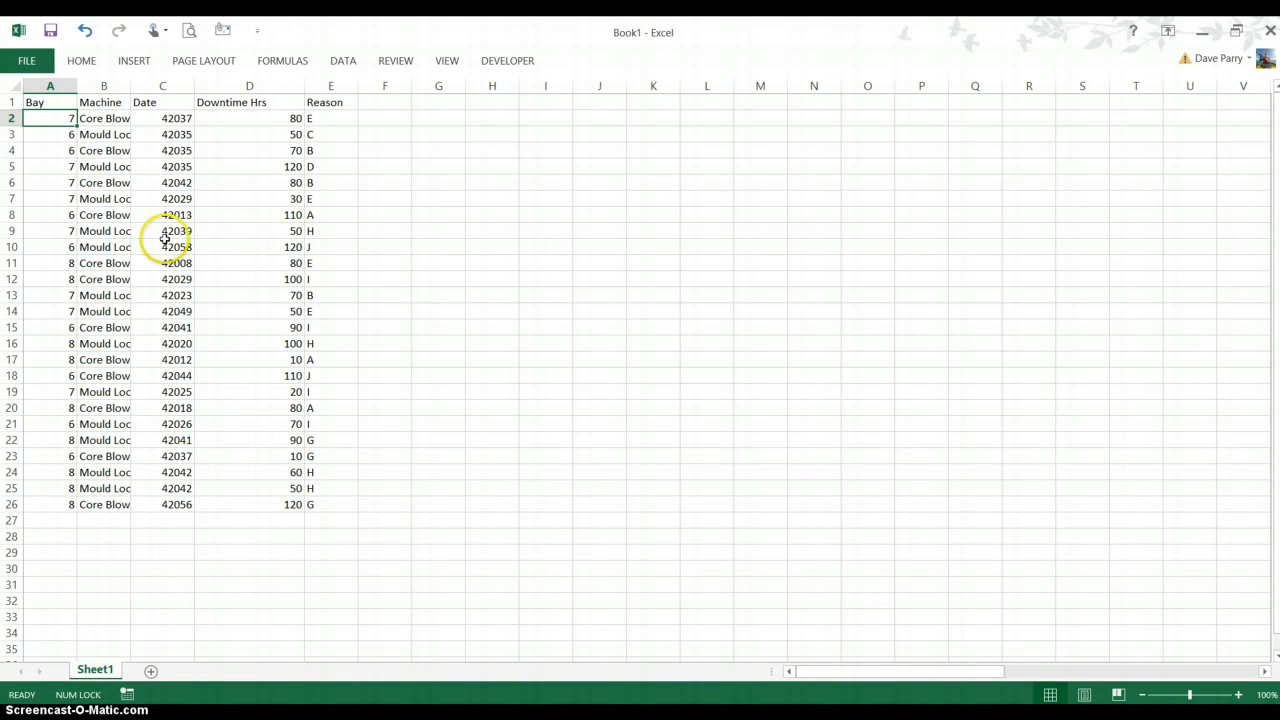
Autofit the Machine column and format the Date values in C2:C26 as short dates
double_click(132, 87)
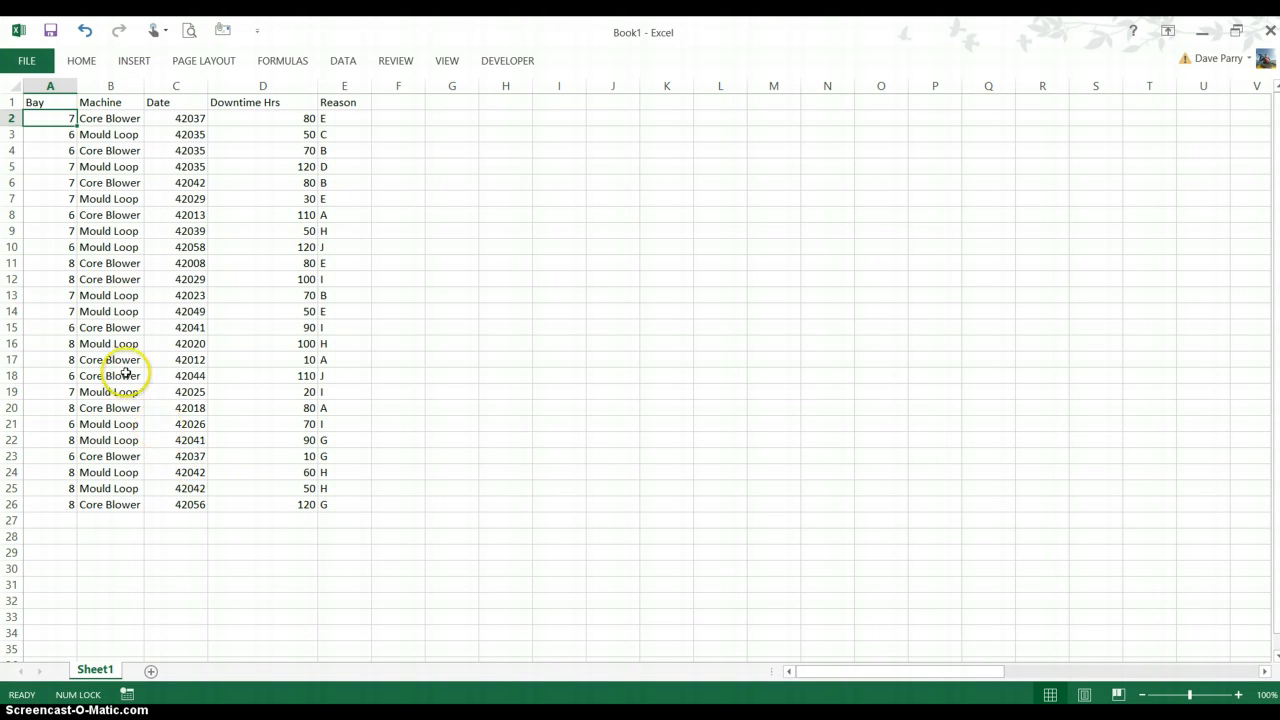
left_click(180, 122)
key("ctrl+shift+Down")
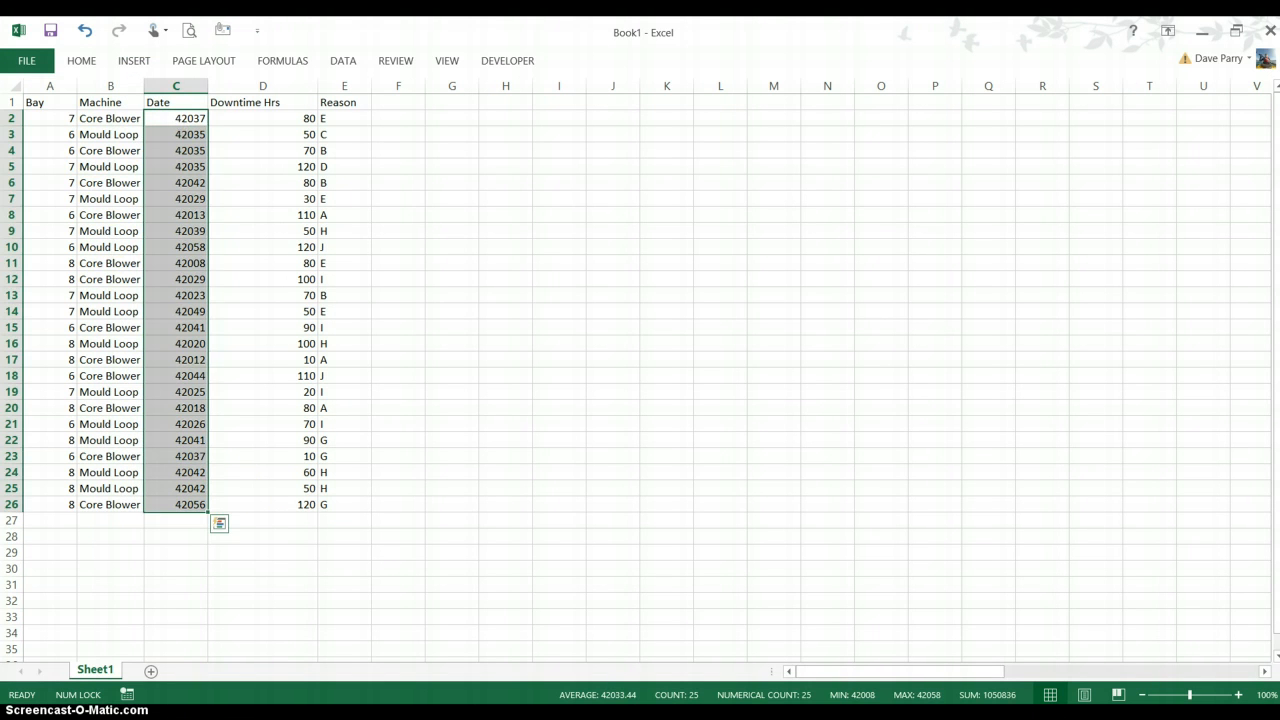
left_click(81, 60)
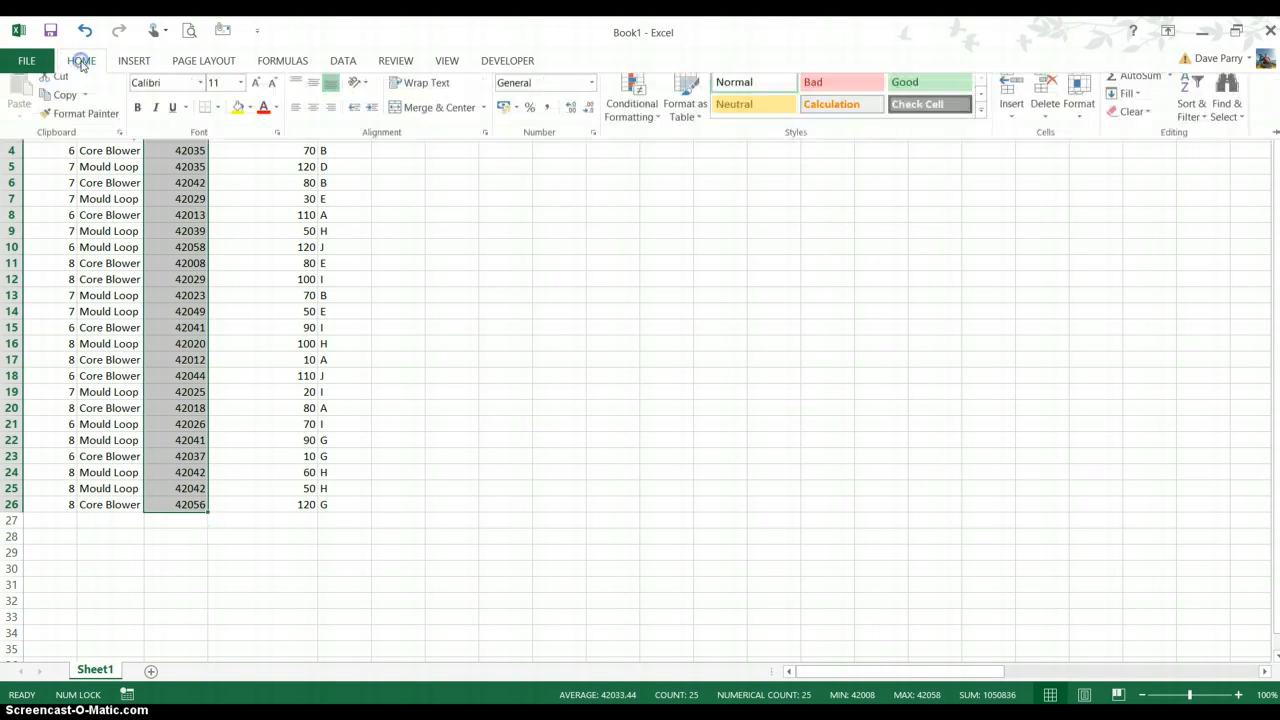
left_click(591, 96)
left_click(560, 255)
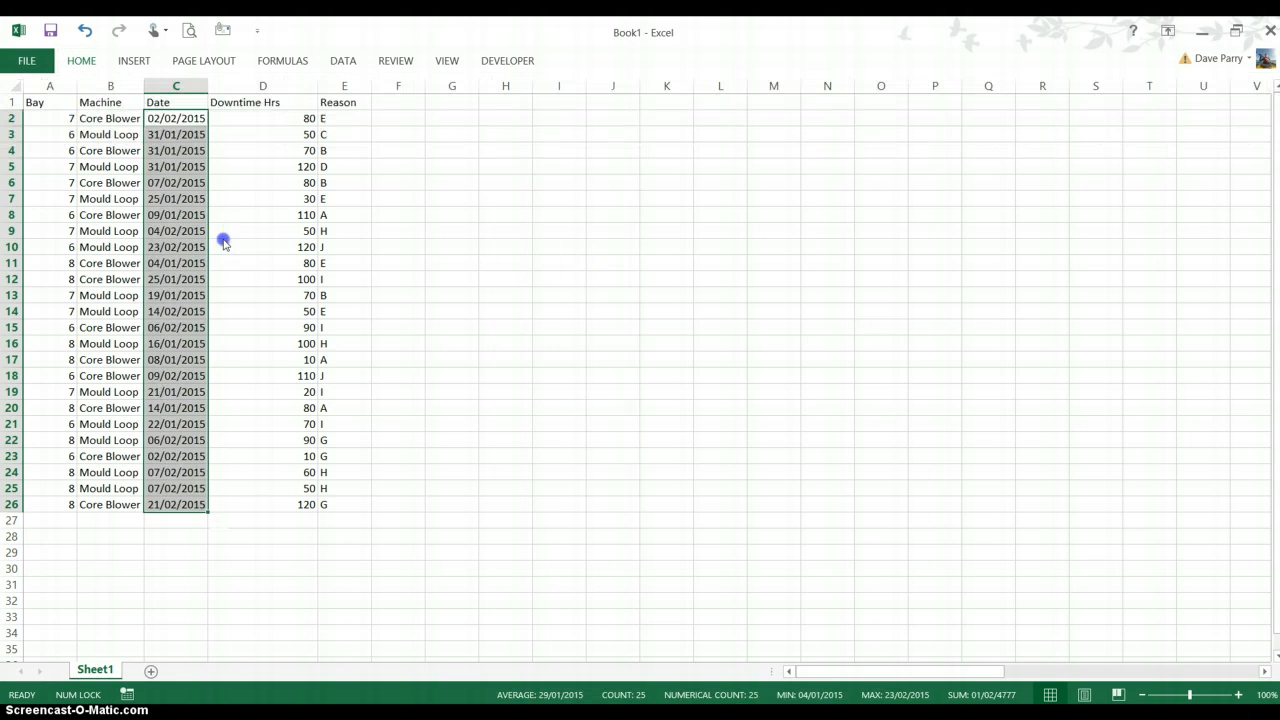
left_click(177, 234)
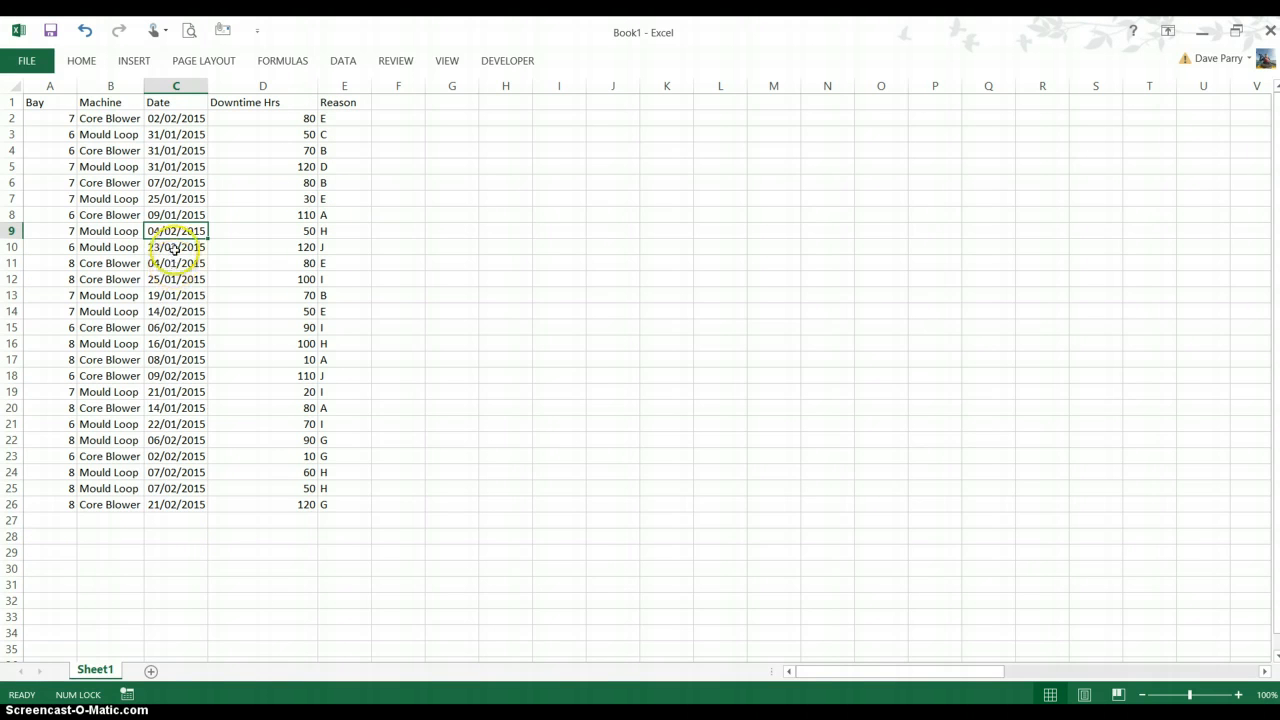
Create a PivotTable from the data range Sheet1!$A$1:$E$26 on a new worksheet
left_click(134, 204)
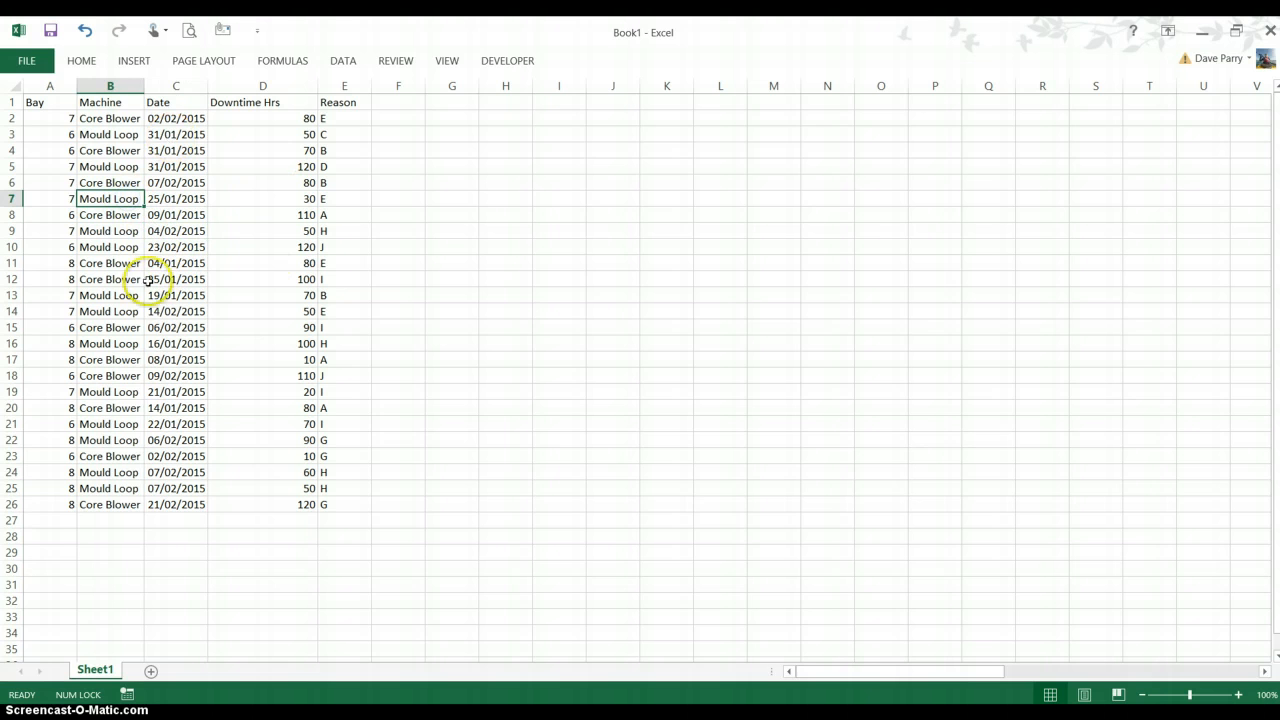
left_click(140, 61)
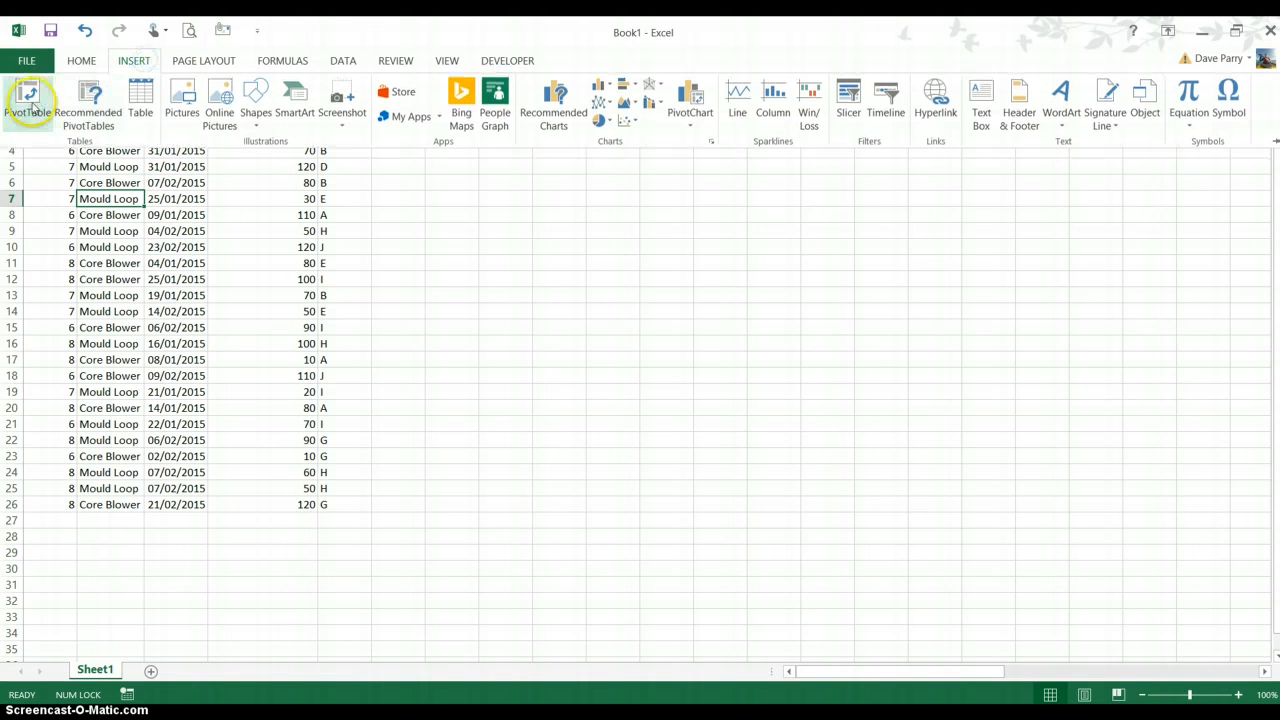
left_click(30, 110)
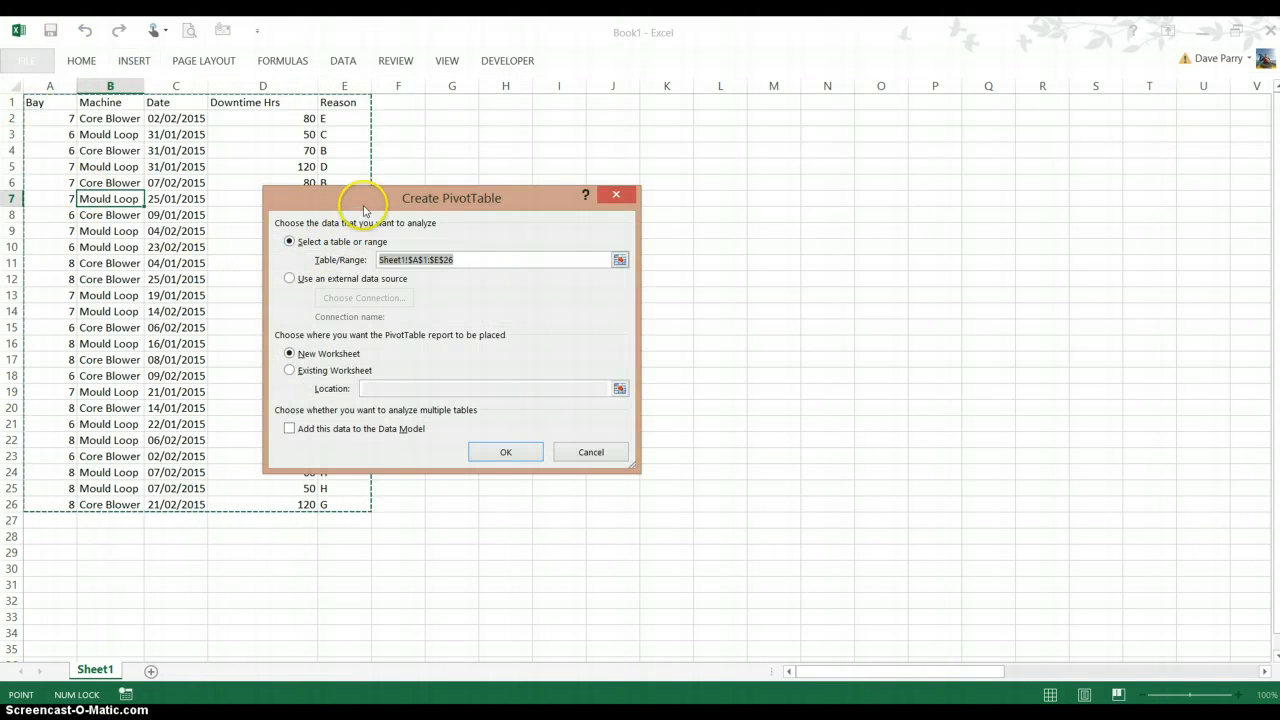
left_click_drag(363, 207, 500, 147)
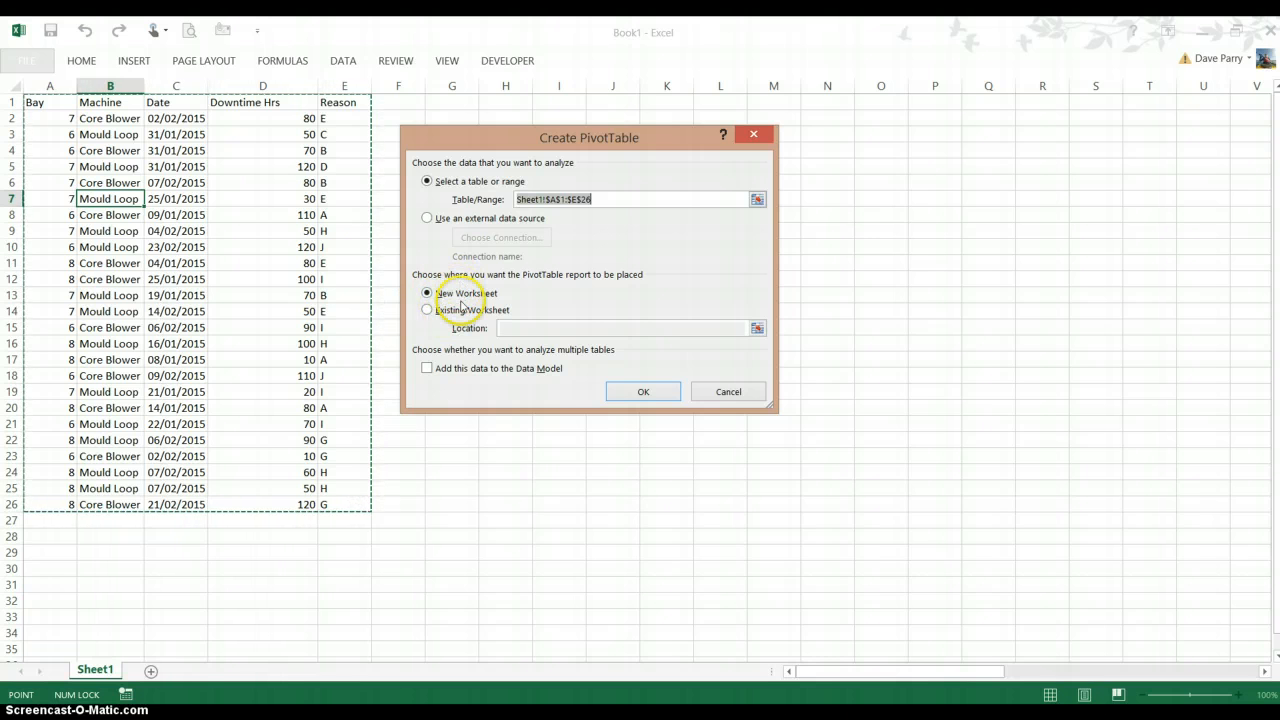
left_click(625, 397)
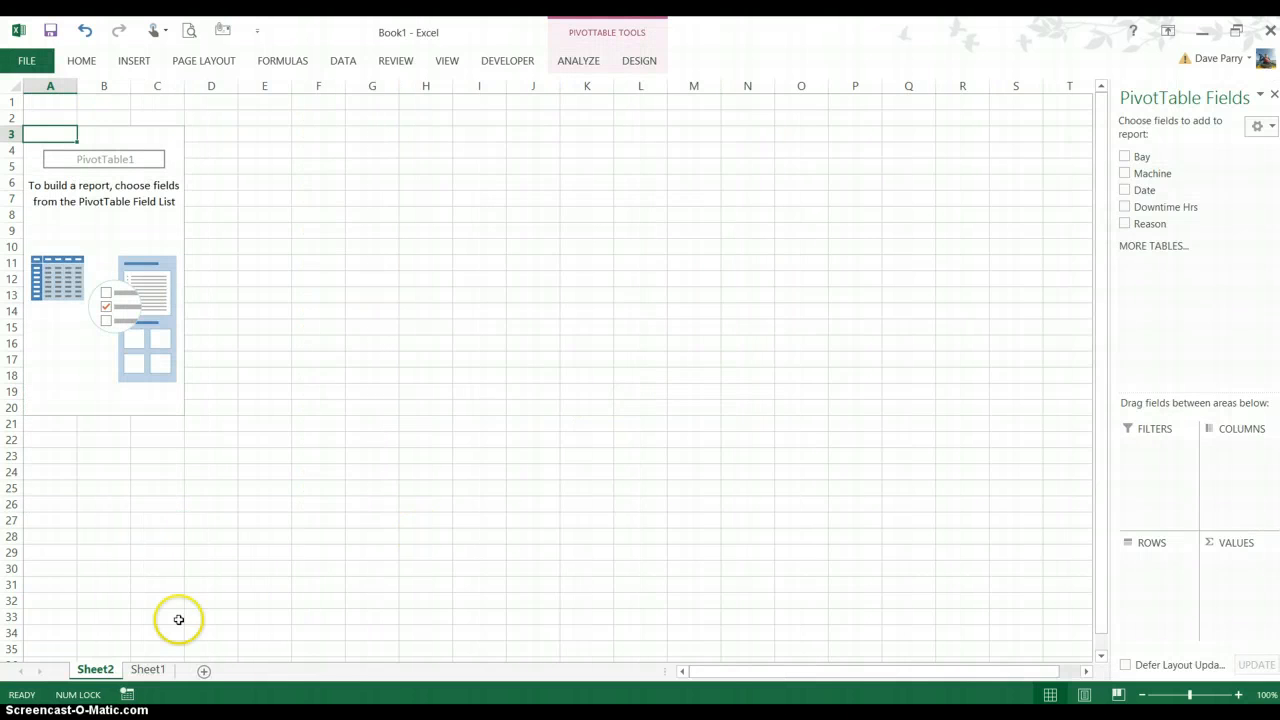
Zoom the PivotTable sheet to 130% and summarise Downtime Hrs as the value, with Bay as the row field
left_click(155, 670)
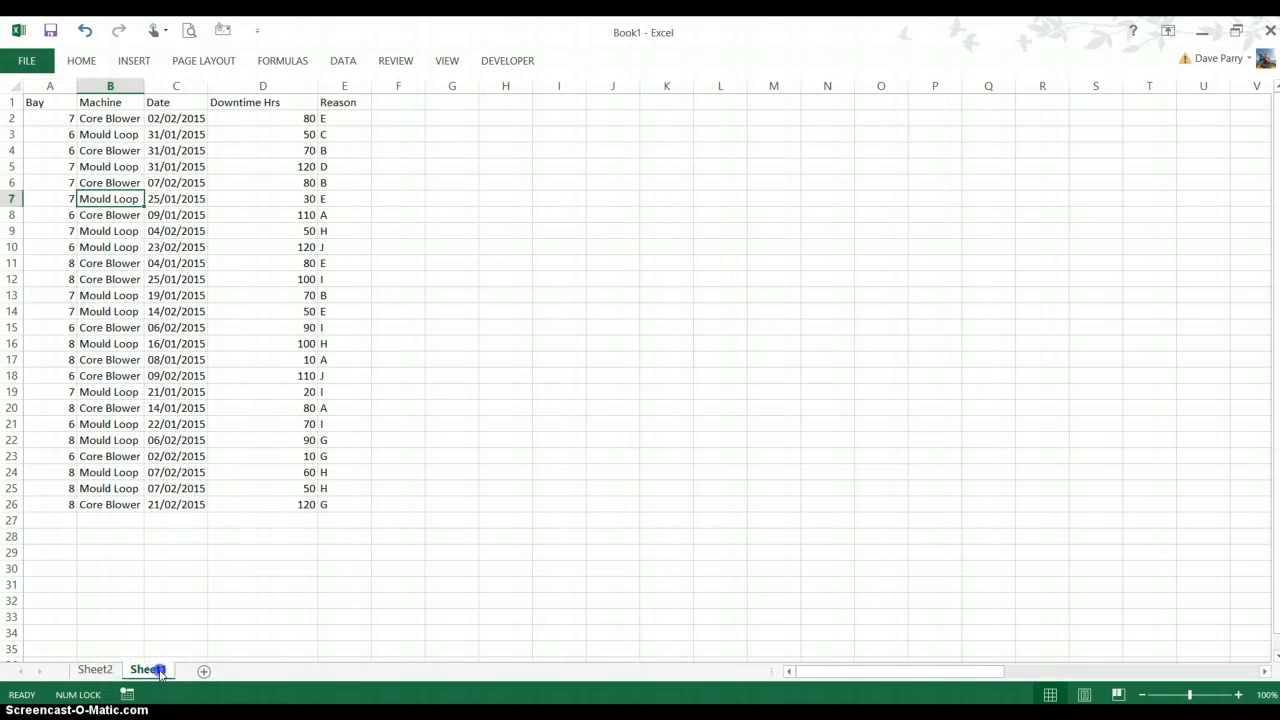
left_click(88, 670)
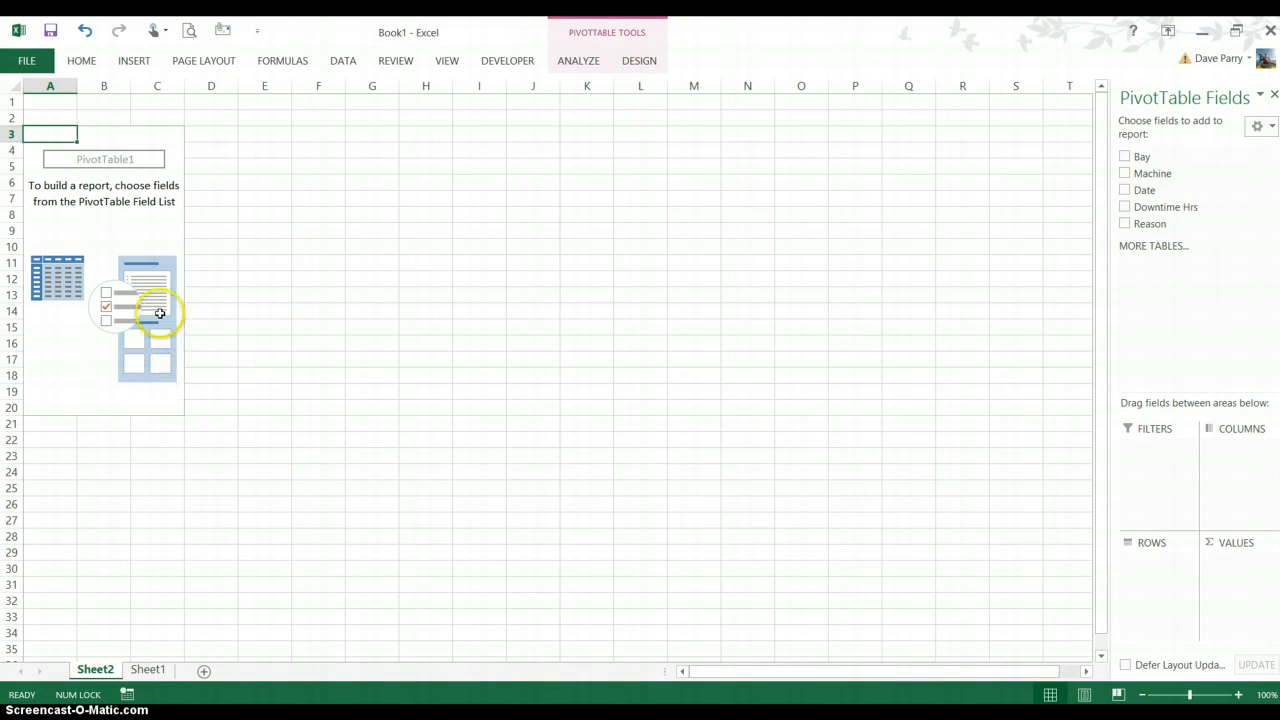
left_click(1238, 694)
left_click(1238, 694)
left_click(1238, 694)
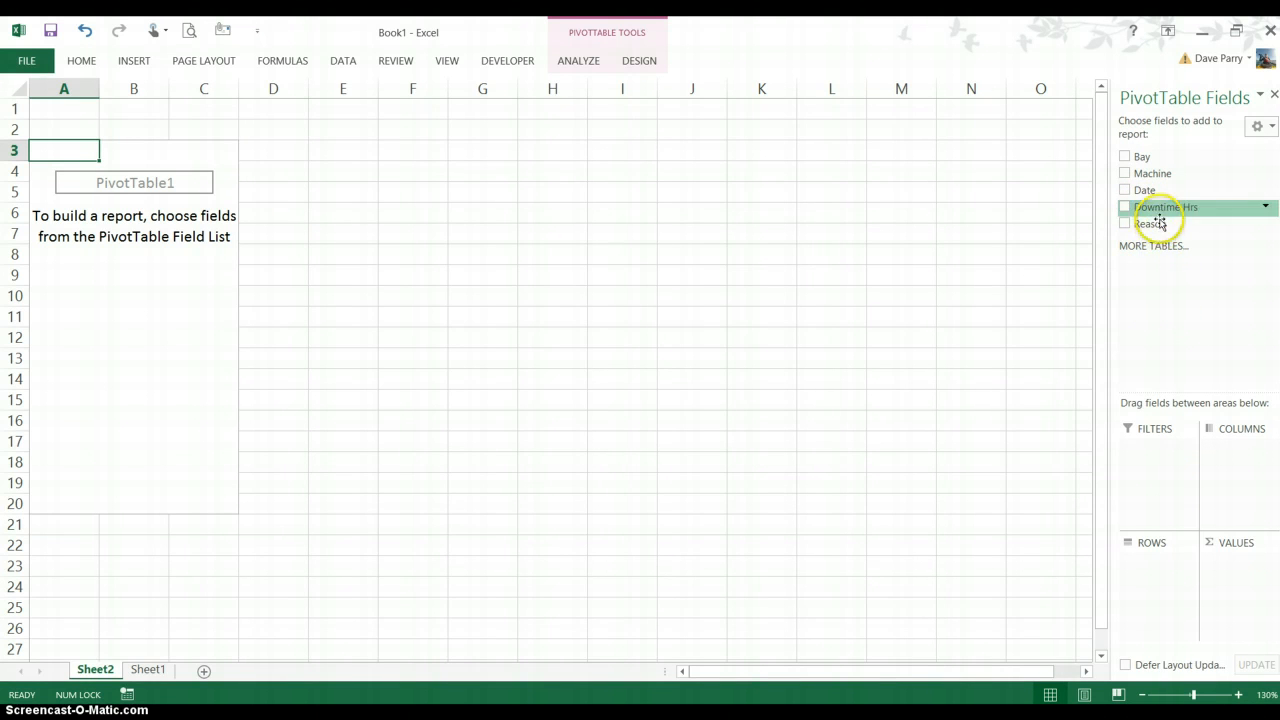
left_click_drag(1159, 208, 1184, 381)
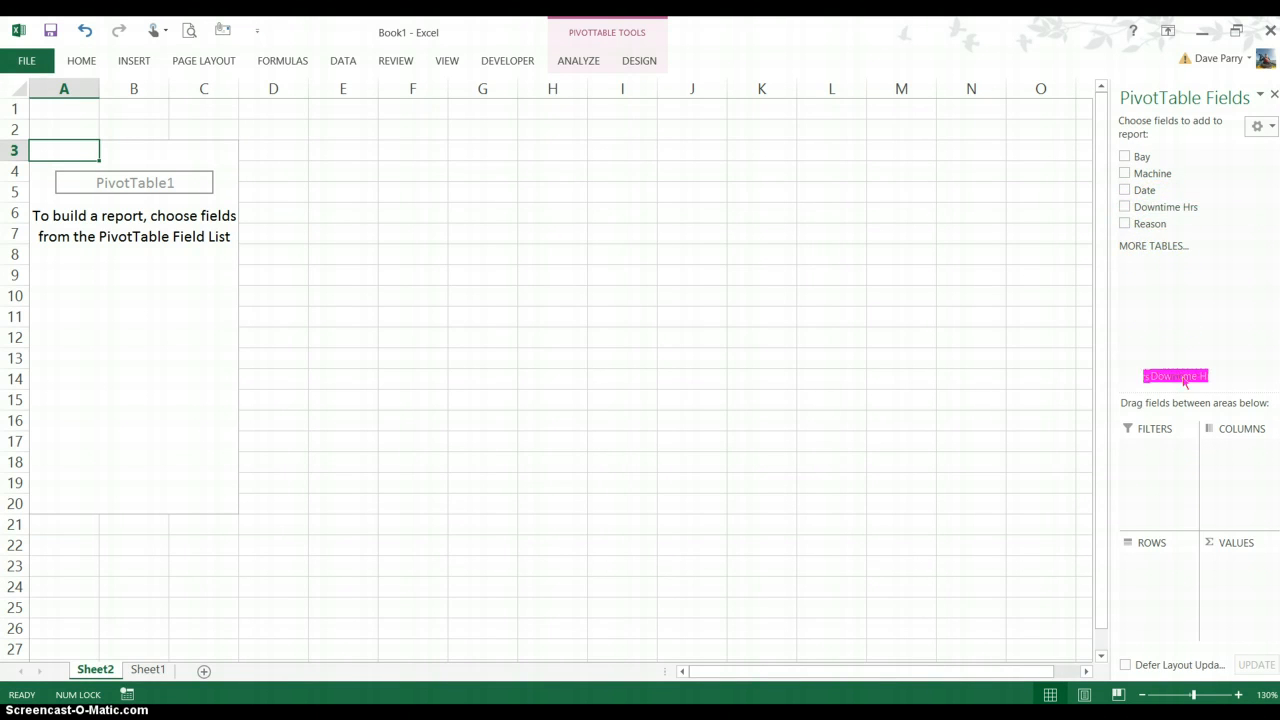
left_click_drag(1230, 544, 1232, 580)
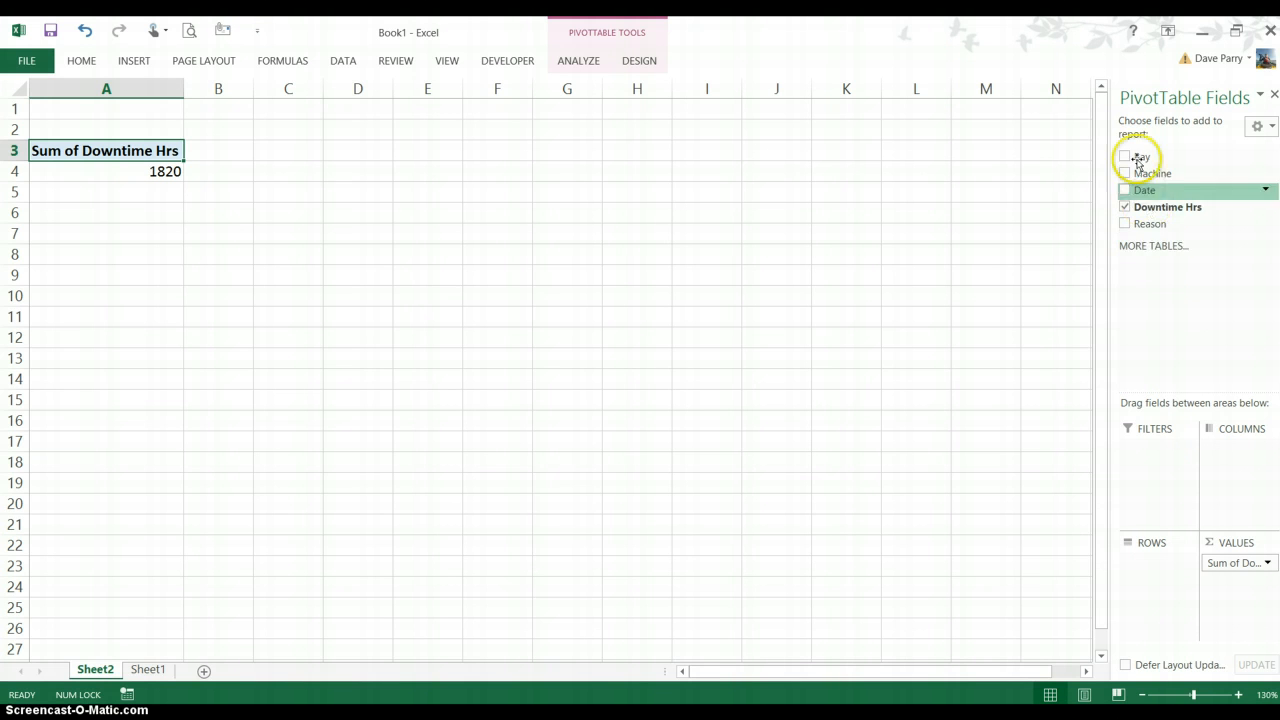
left_click_drag(1146, 162, 1147, 574)
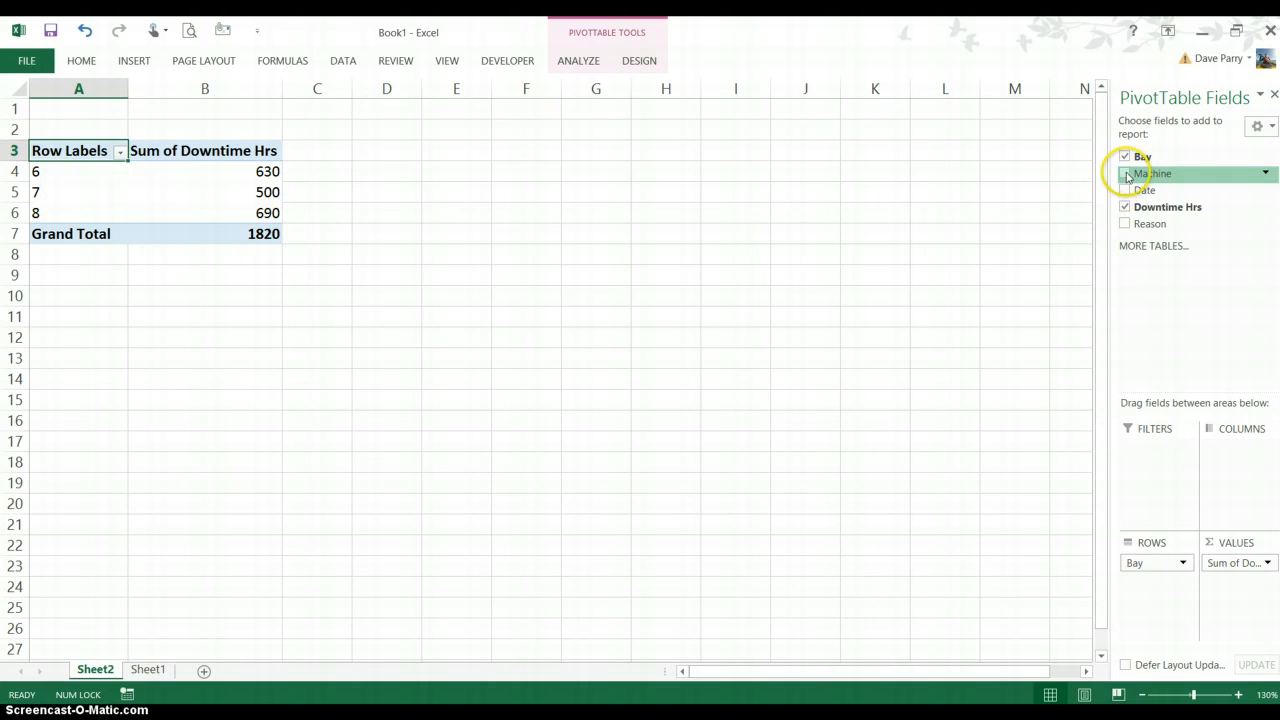
Add Machine as a column field and move Bay from the rows to the columns, above Machine
left_click_drag(1126, 177, 1228, 467)
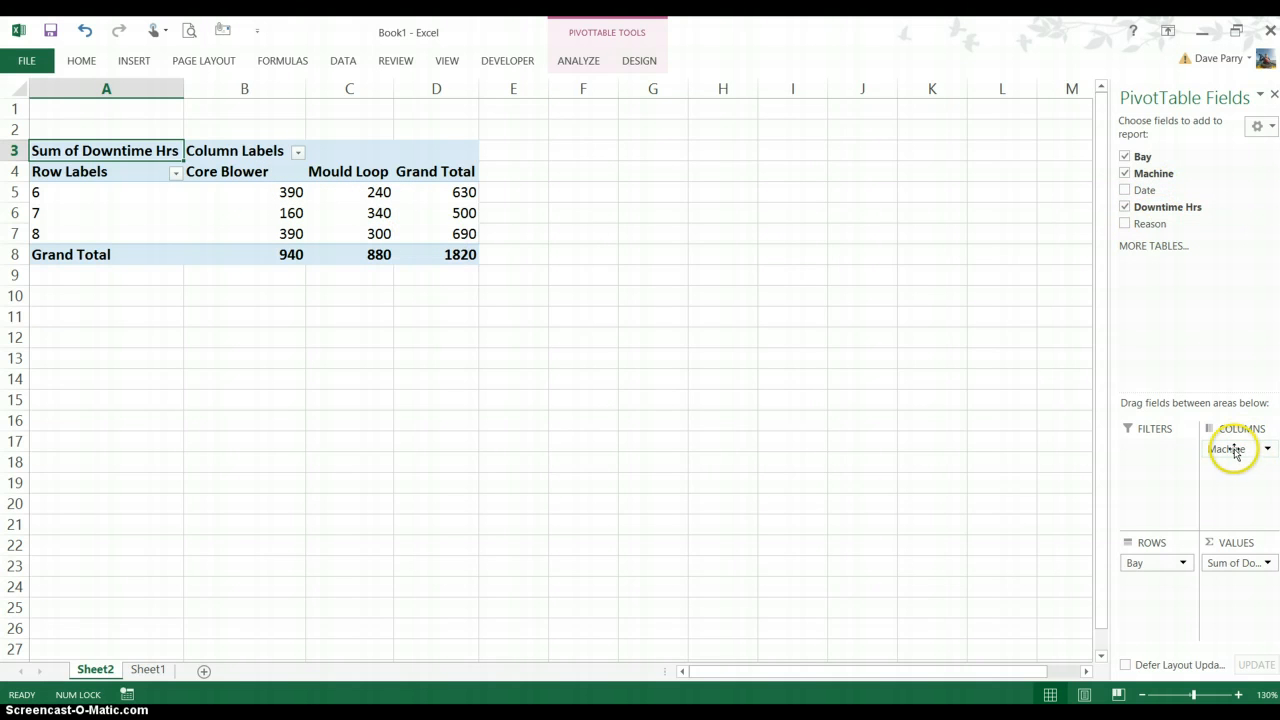
left_click(1171, 568)
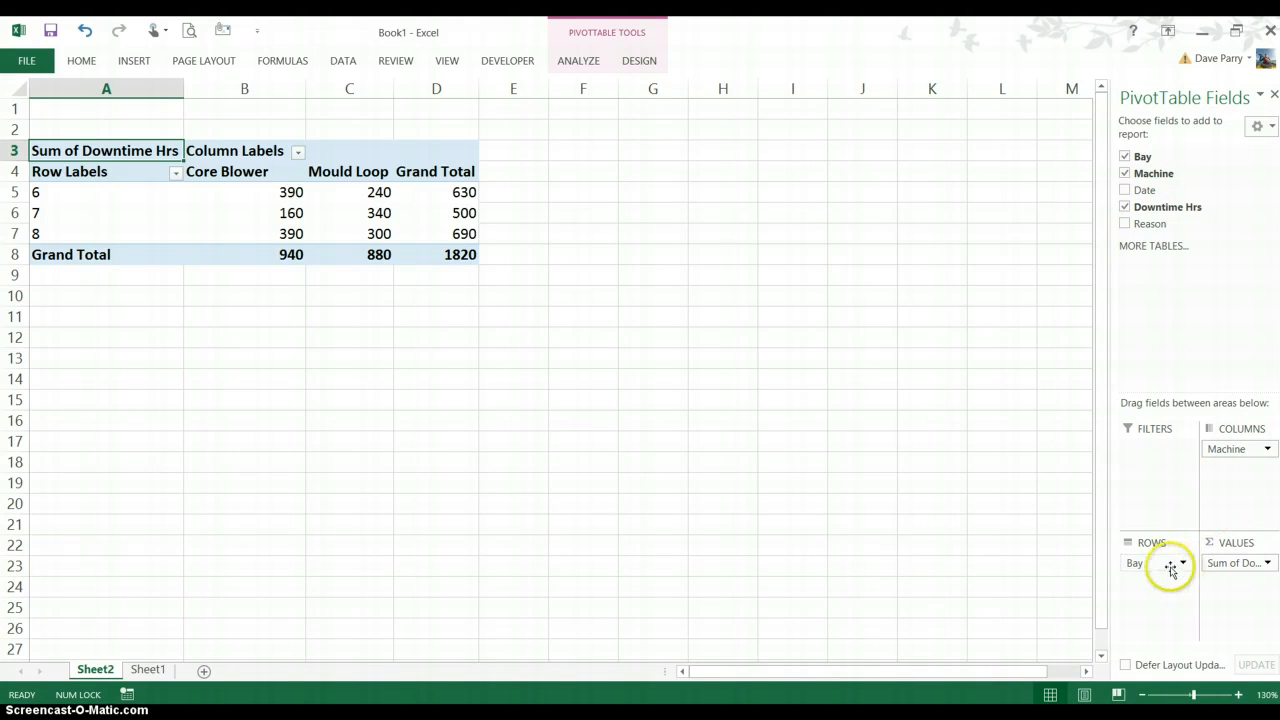
left_click_drag(1166, 567, 1245, 450)
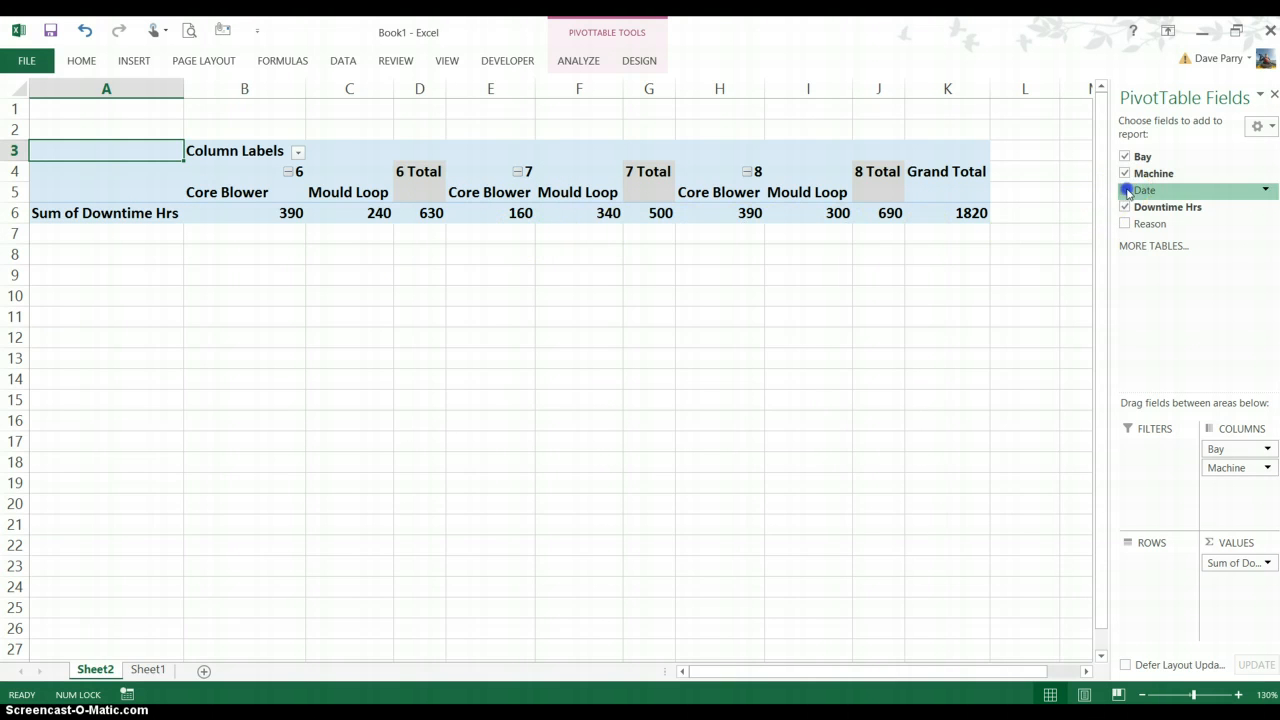
Add Date as the PivotTable's row field and Reason as its report filter
left_click_drag(1127, 192, 1155, 575)
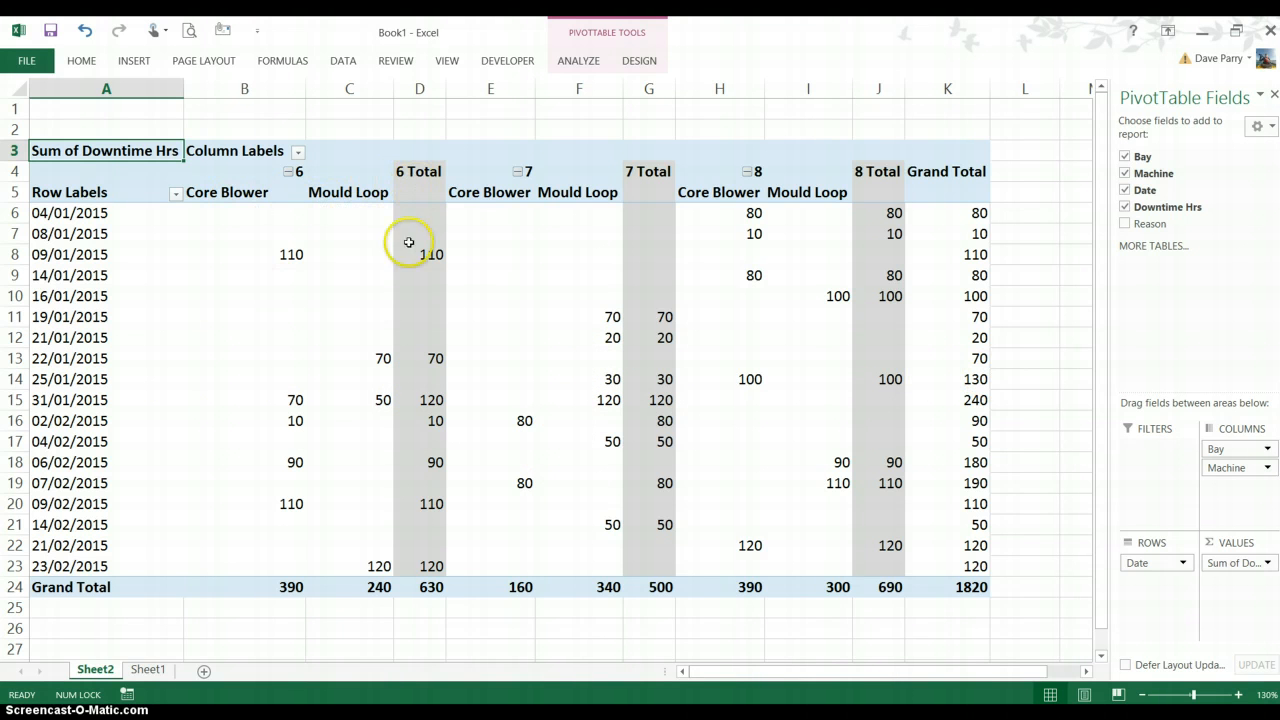
mouse_move(416, 587)
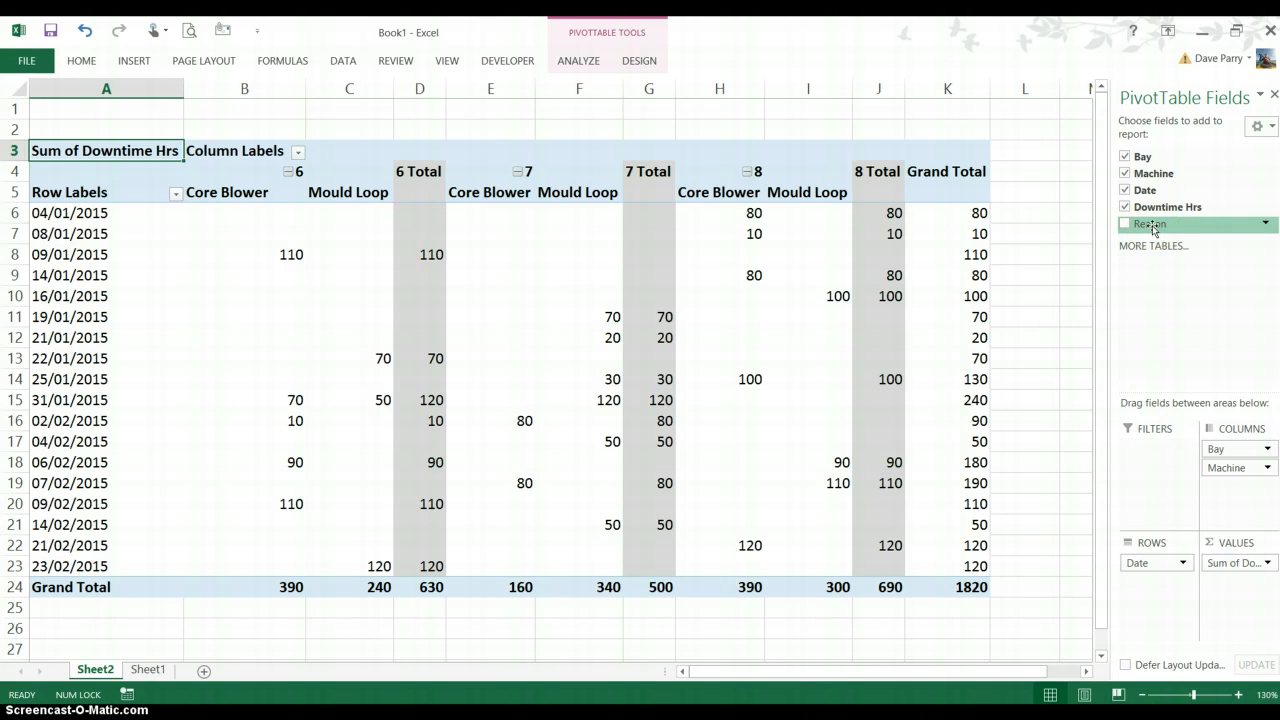
left_click_drag(1147, 246, 1133, 462)
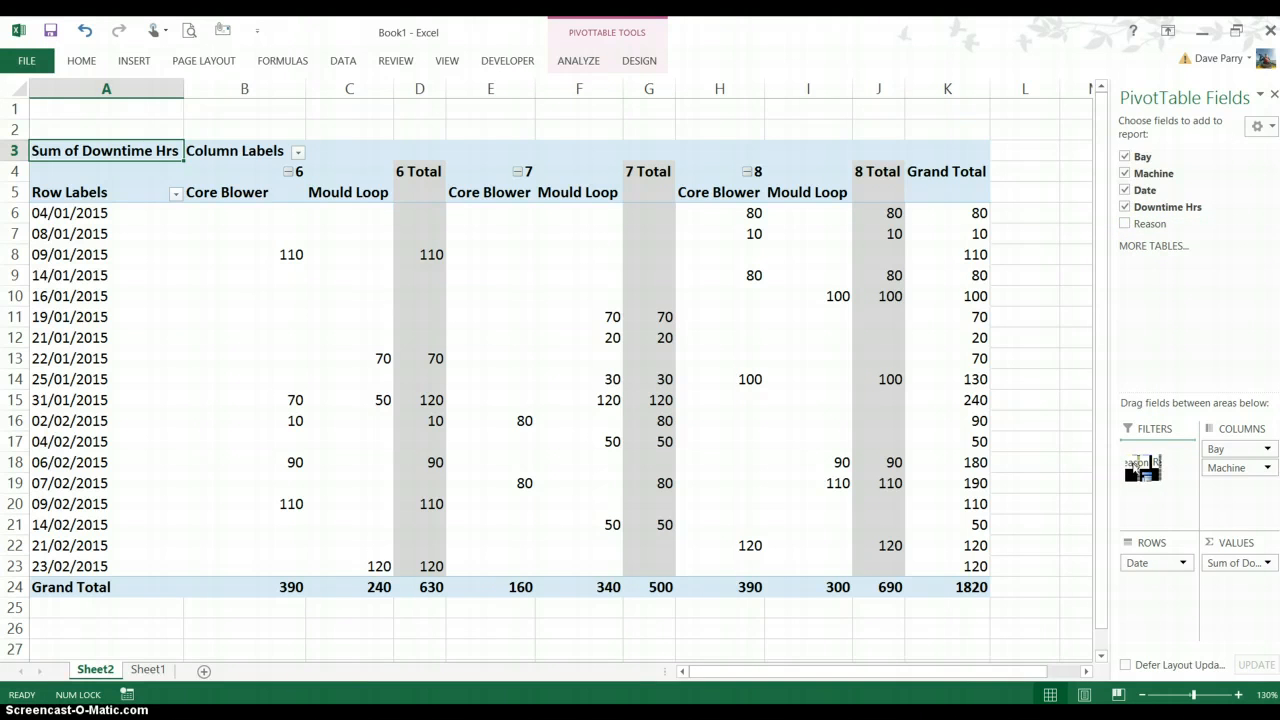
left_click_drag(1136, 462, 1144, 467)
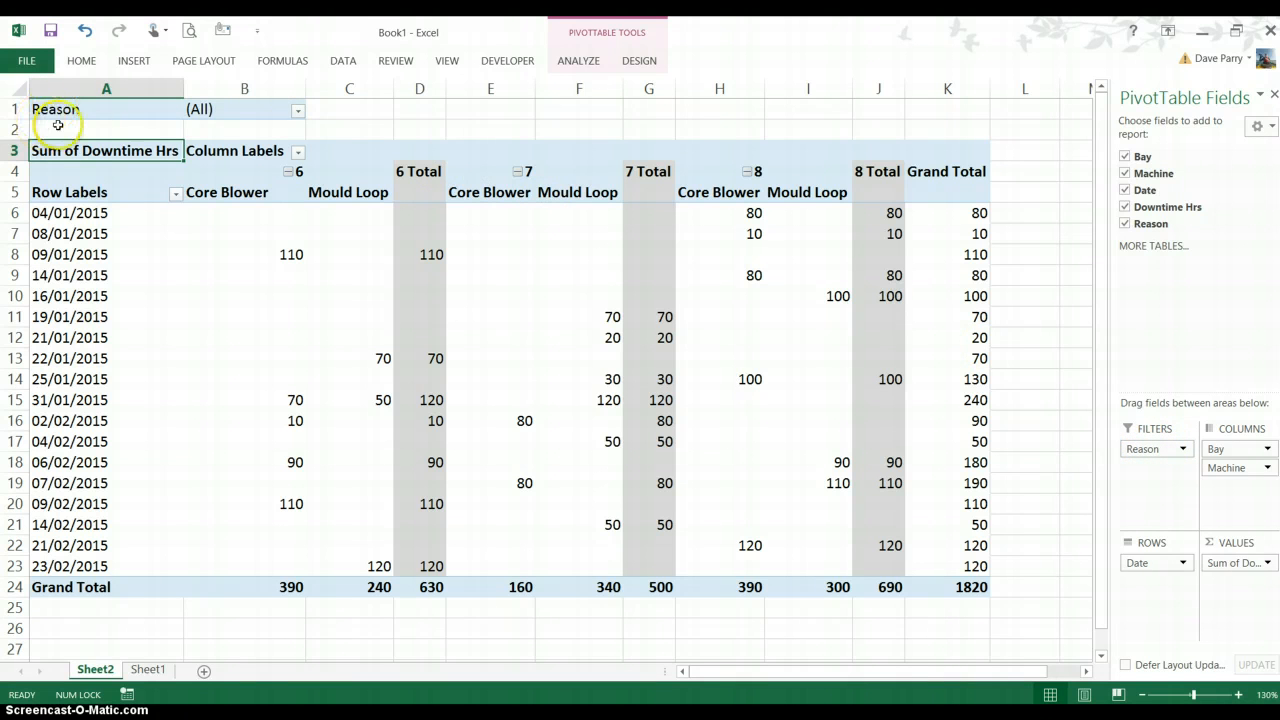
Enable multiple item selection in the Reason report filter and show only reasons A, B and C
left_click(297, 111)
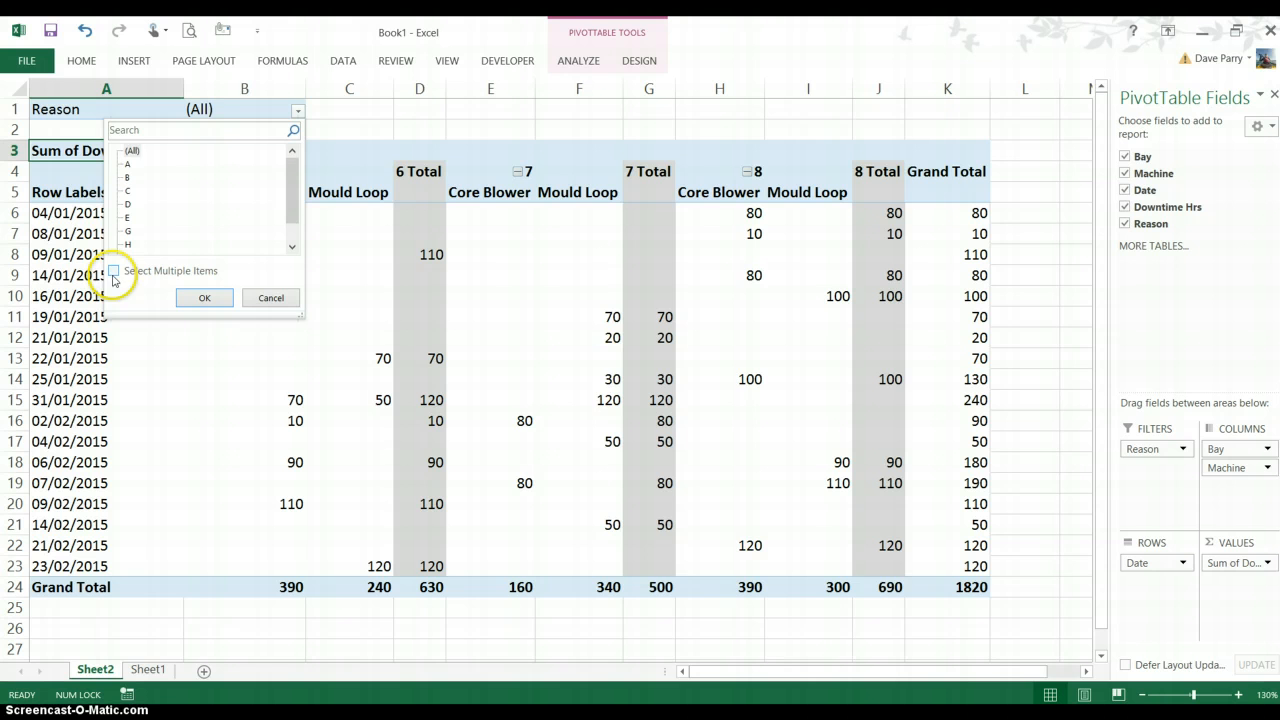
left_click(114, 272)
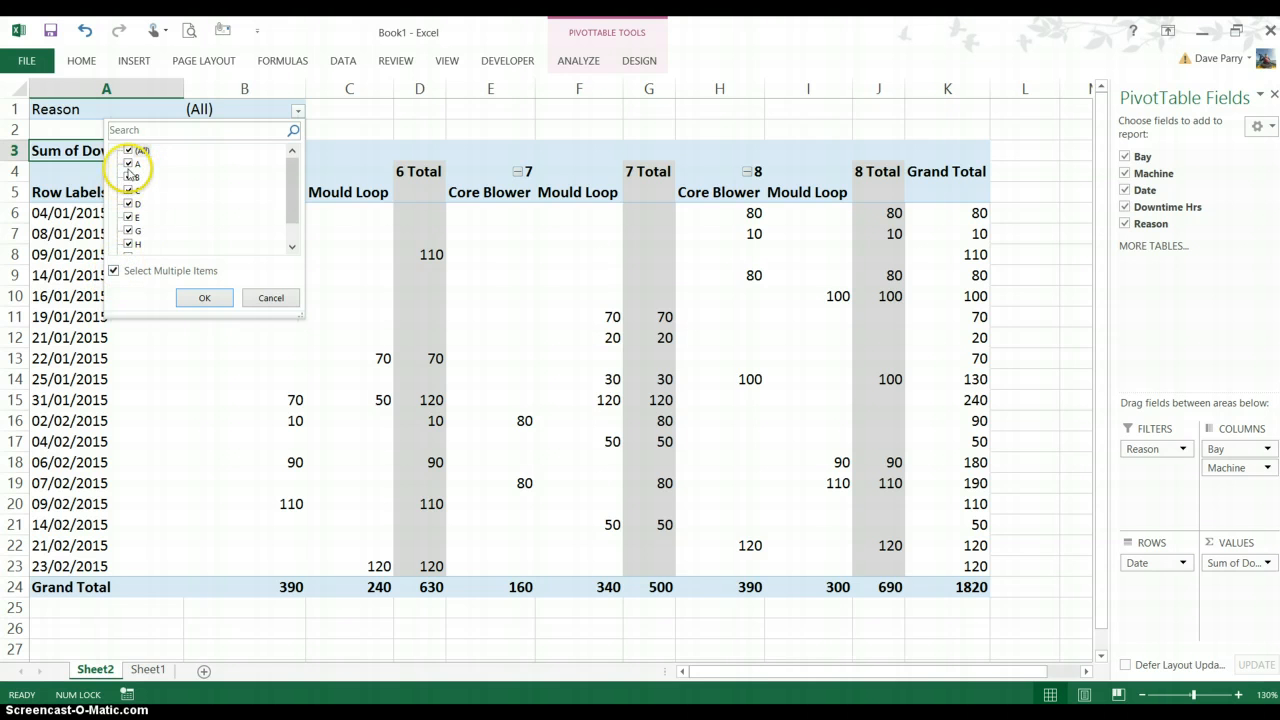
left_click(130, 152)
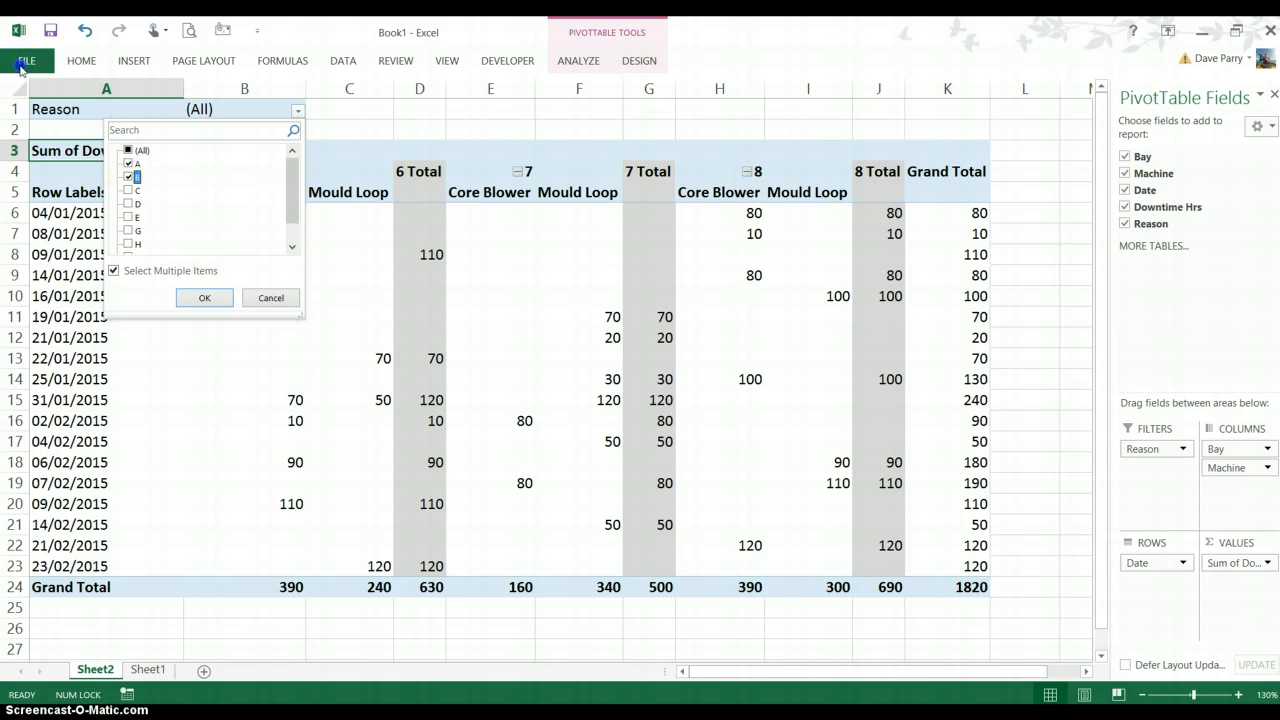
left_click(203, 299)
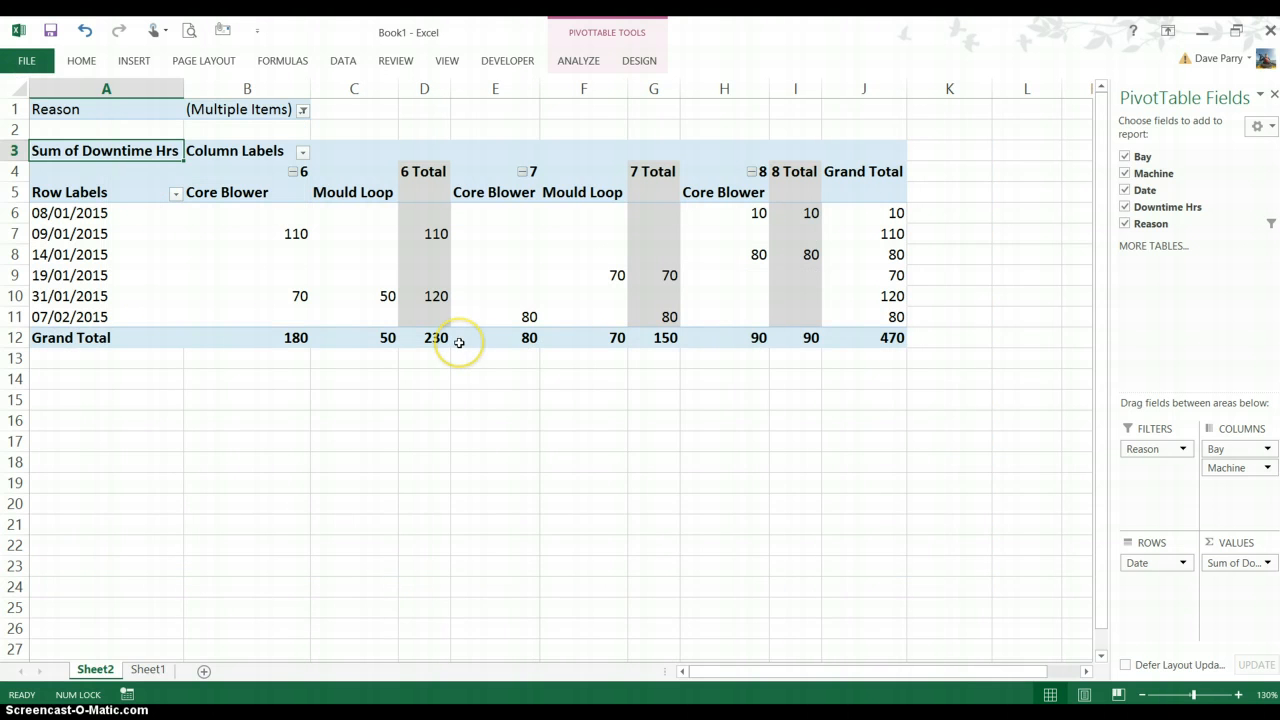
mouse_move(459, 342)
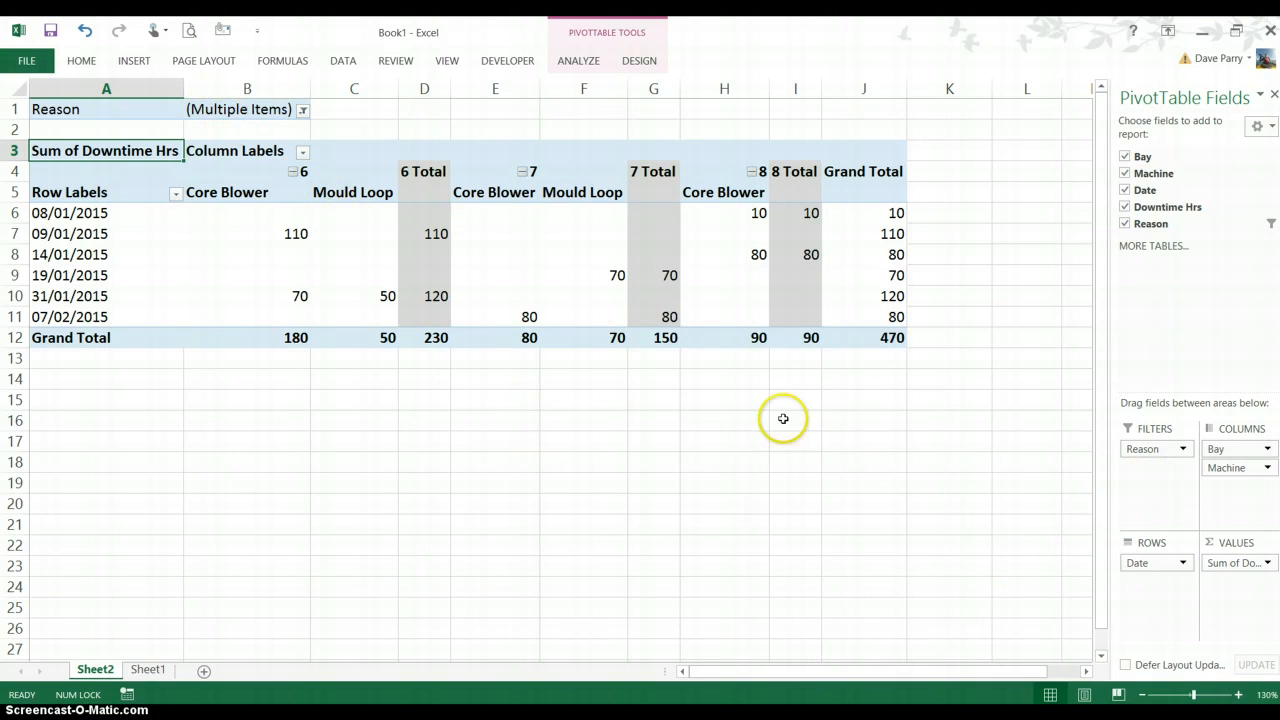
Swap the fields so Reason is the row field and Date the report filter, and include all reasons in the row label filter
left_click_drag(1145, 452, 1140, 575)
left_click_drag(1153, 483, 1151, 478)
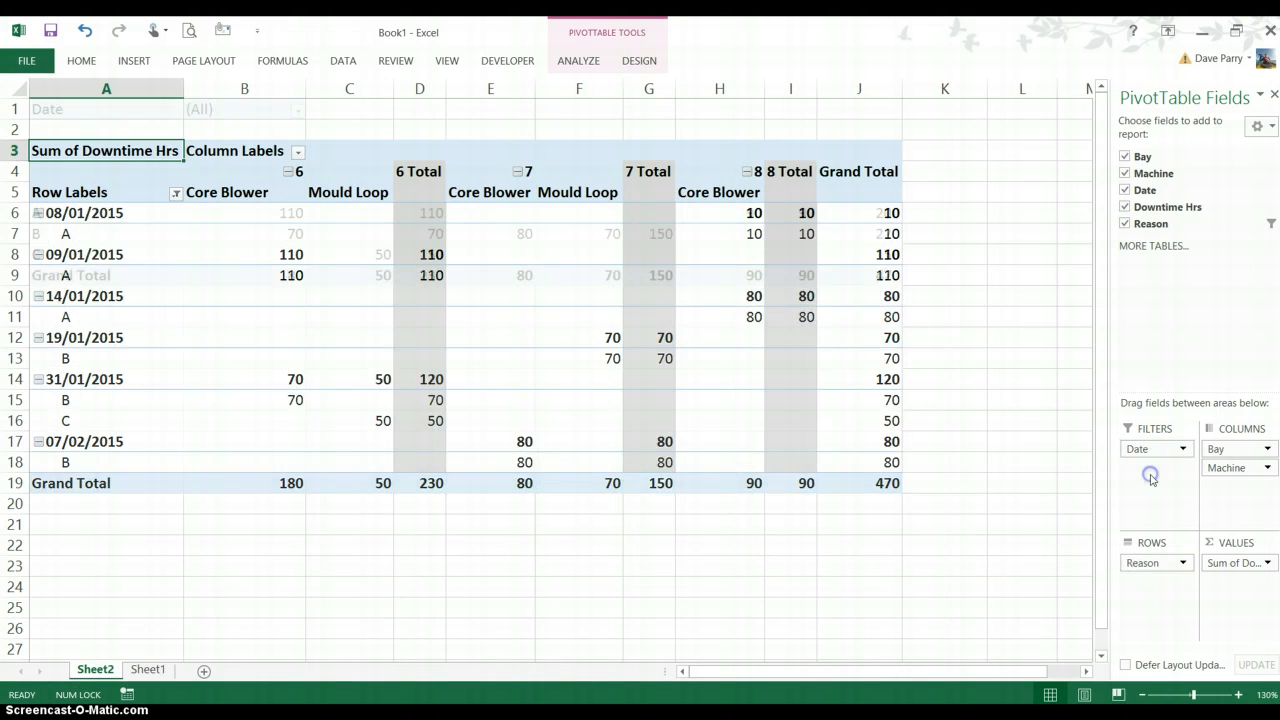
left_click(178, 198)
left_click(47, 354)
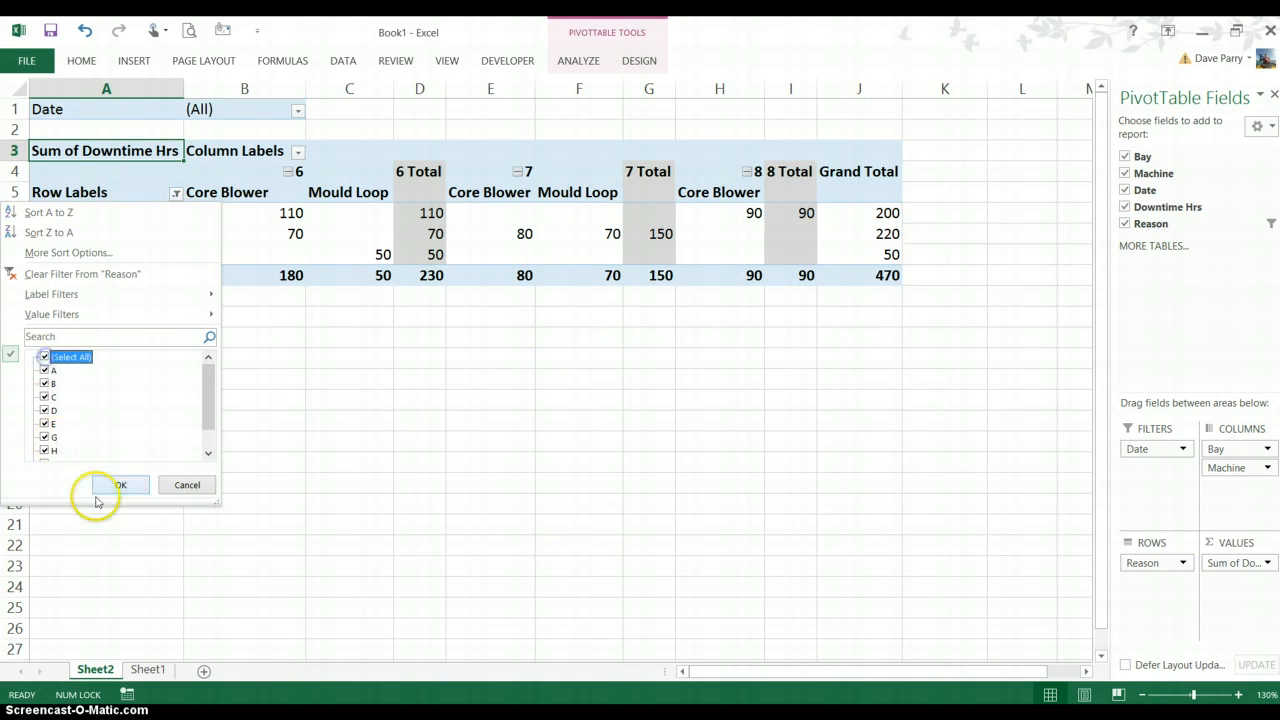
left_click(108, 484)
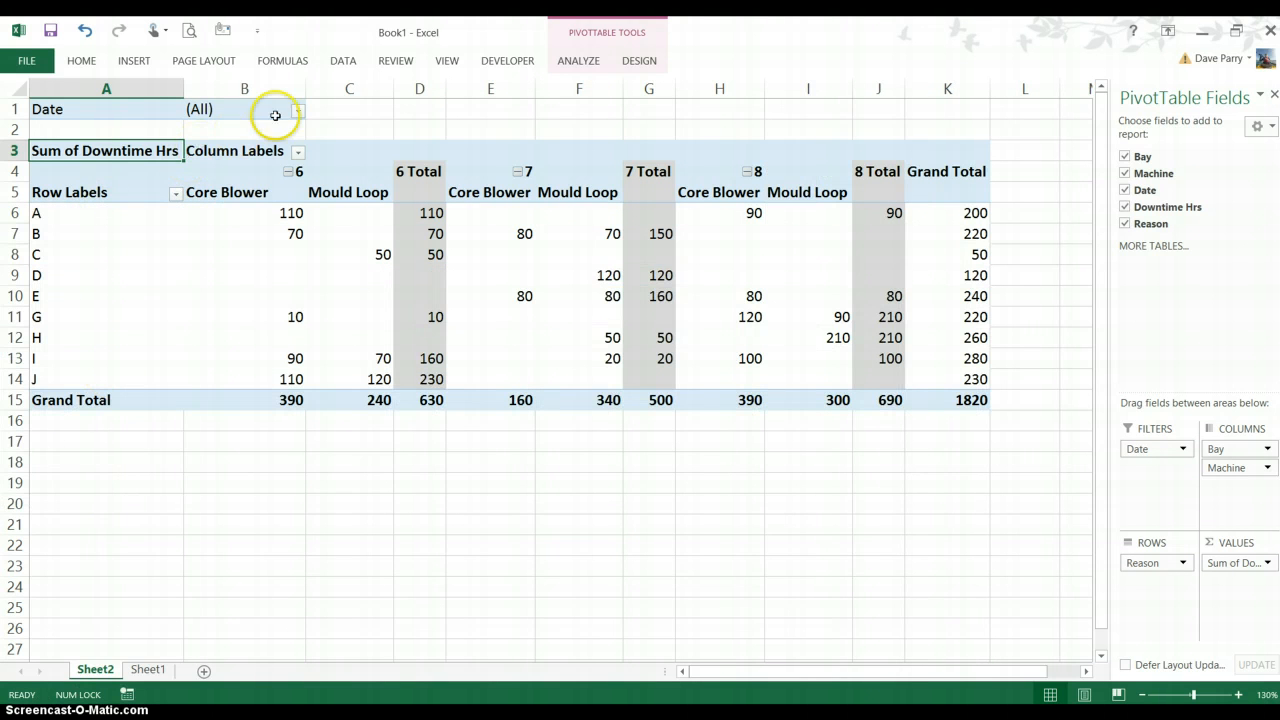
left_click(298, 111)
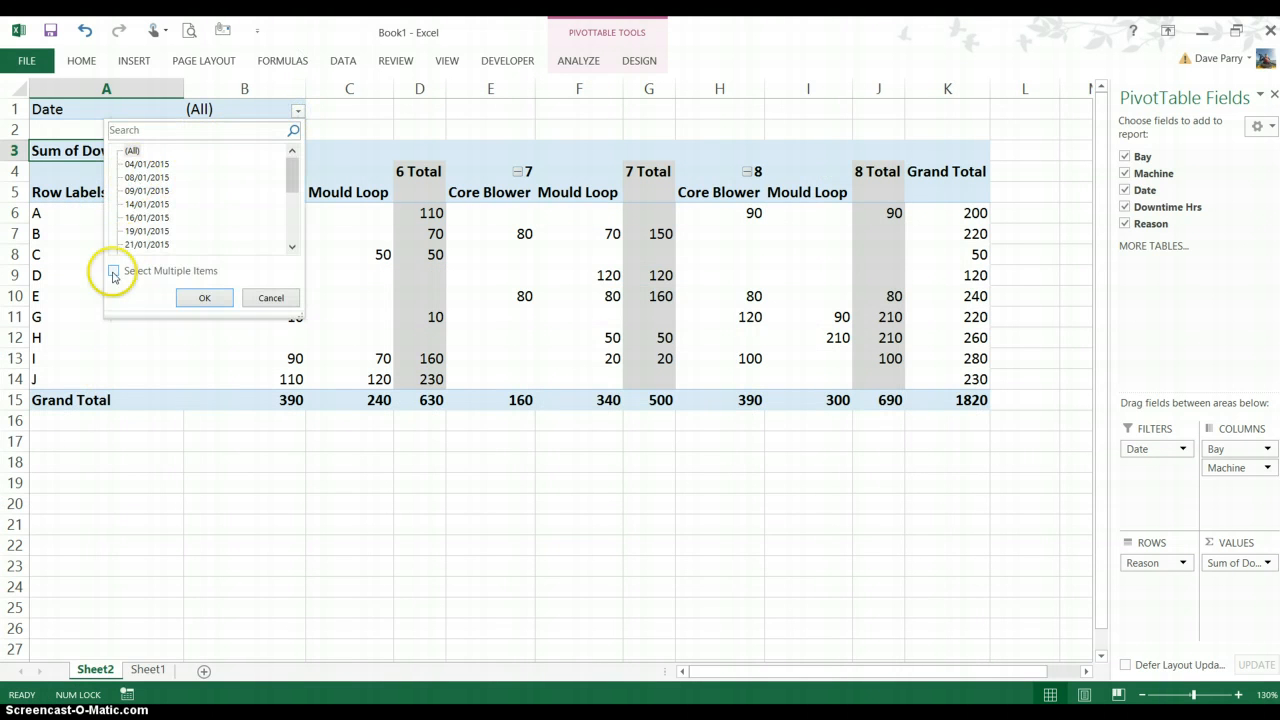
left_click(113, 271)
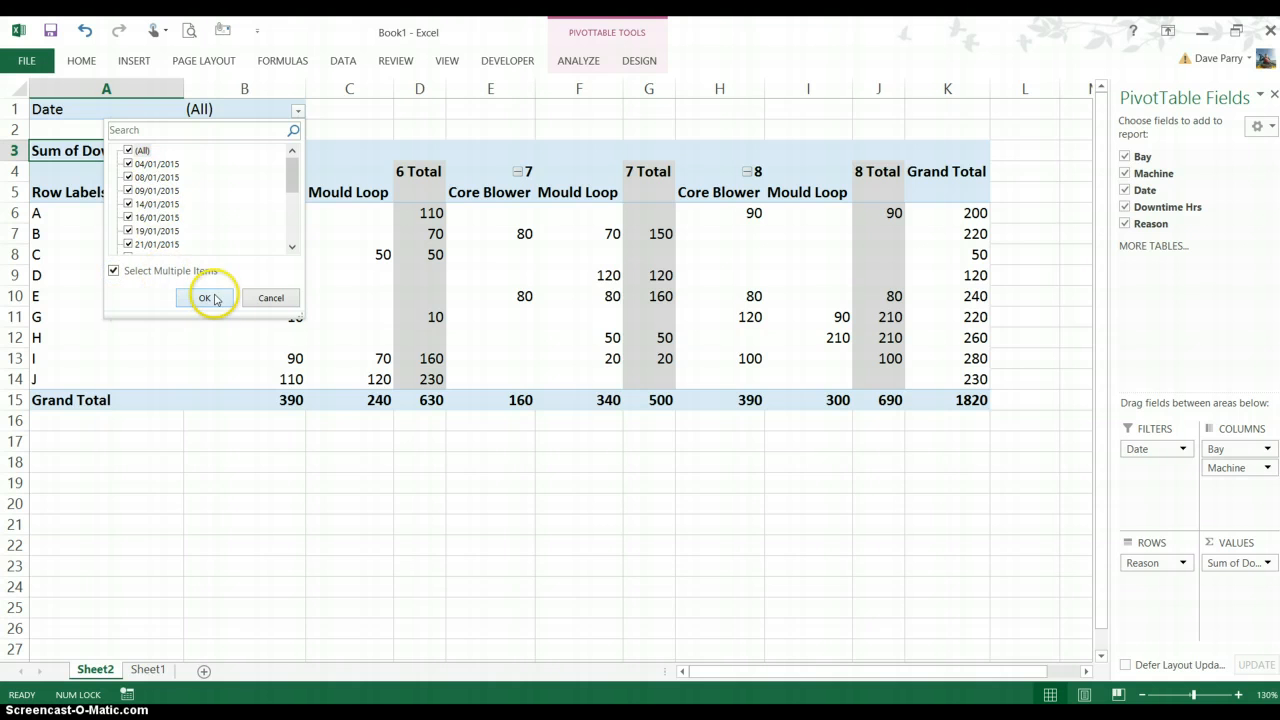
left_click(270, 297)
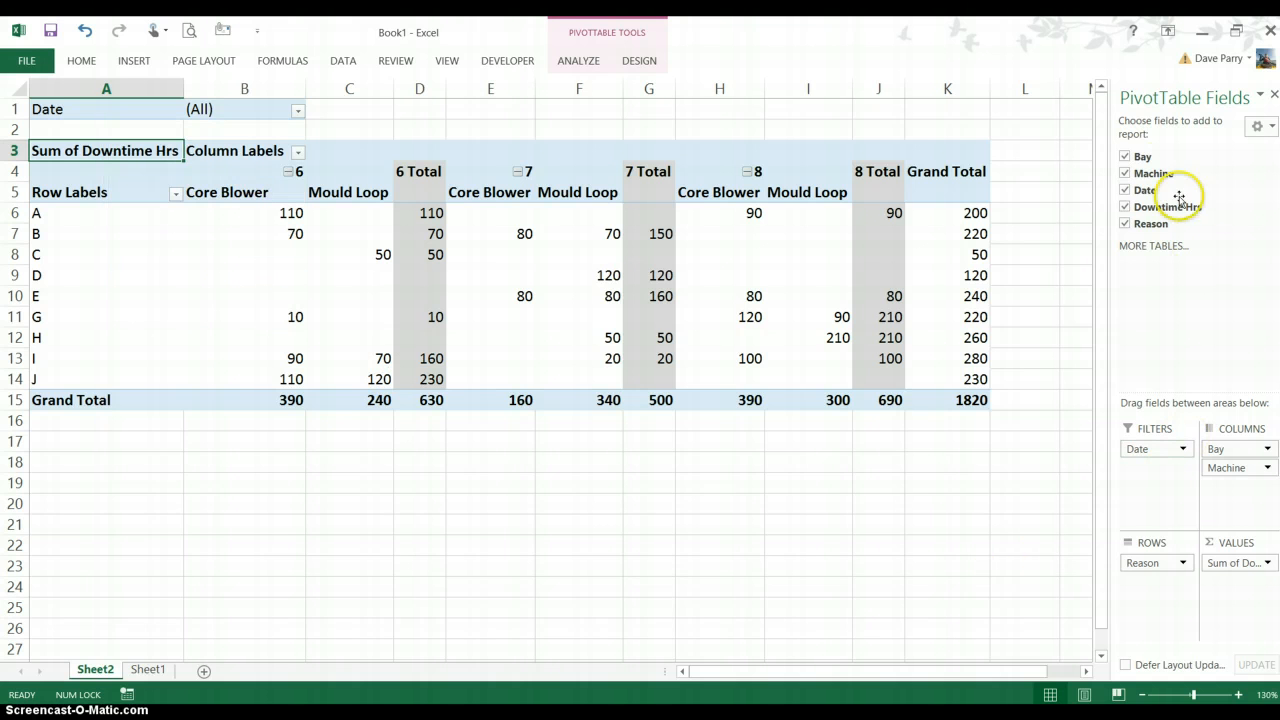